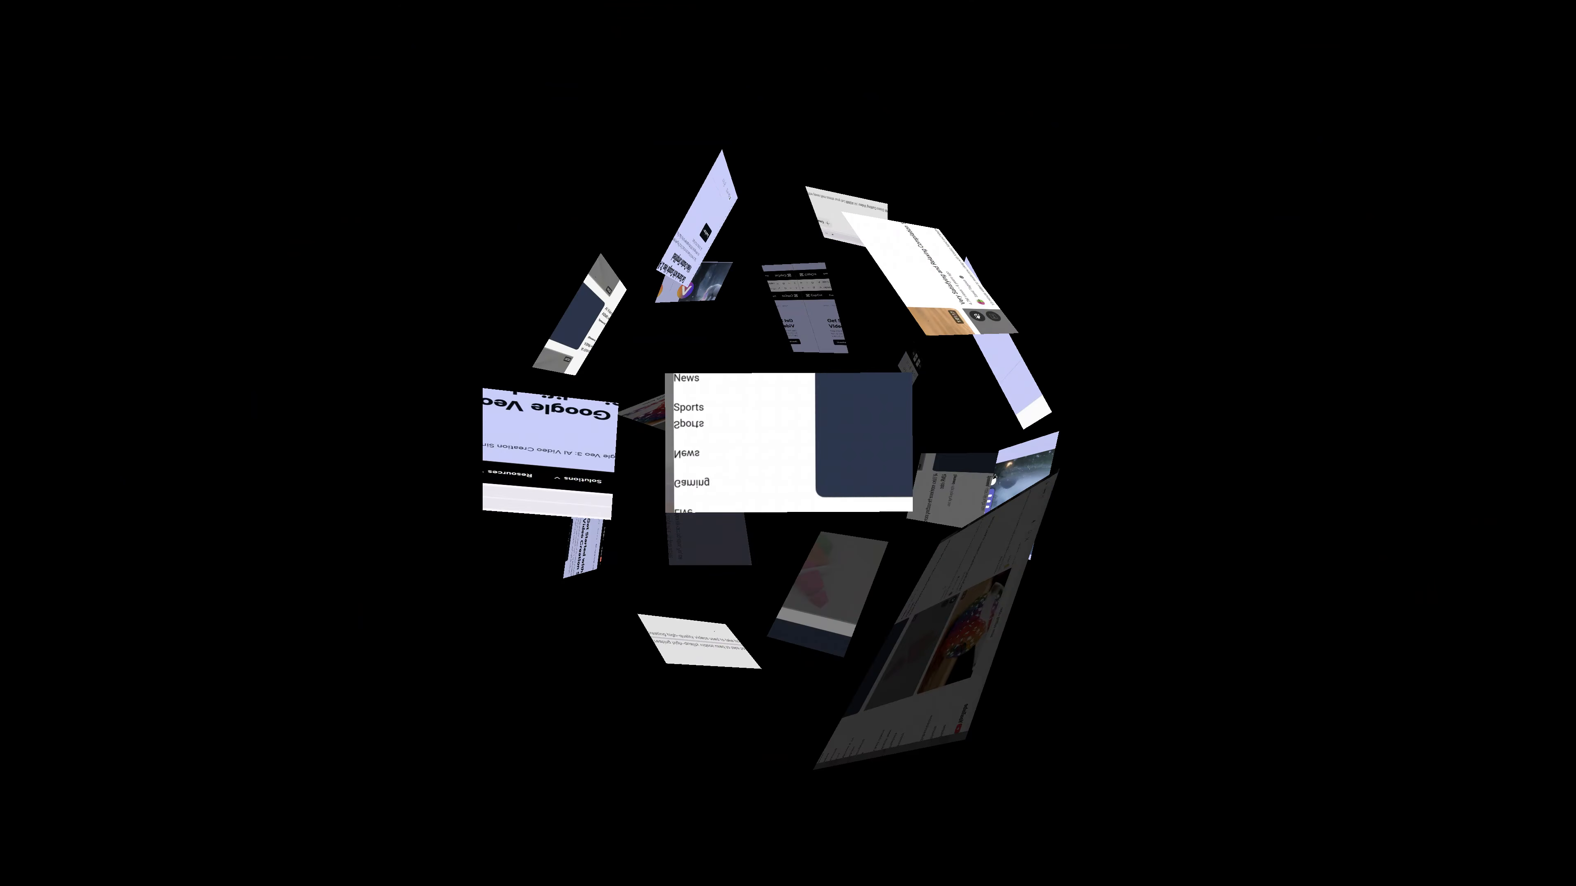
scroll(1037, 449, down, 20)
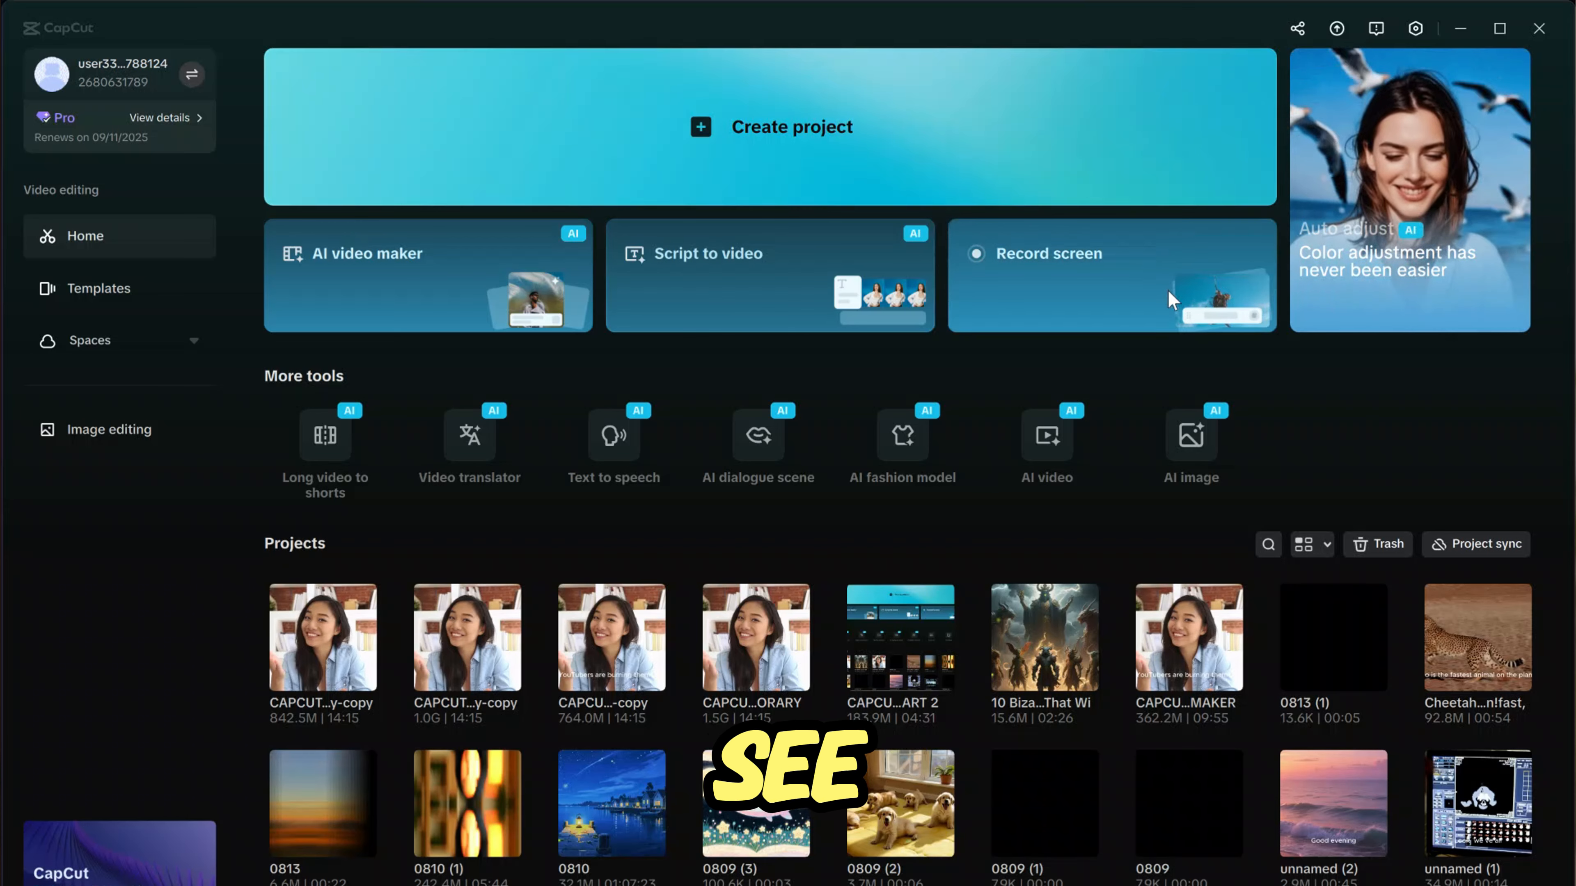
- Open the AI video tool and set the generation model to Video 3.0 Frames
click(1046, 434)
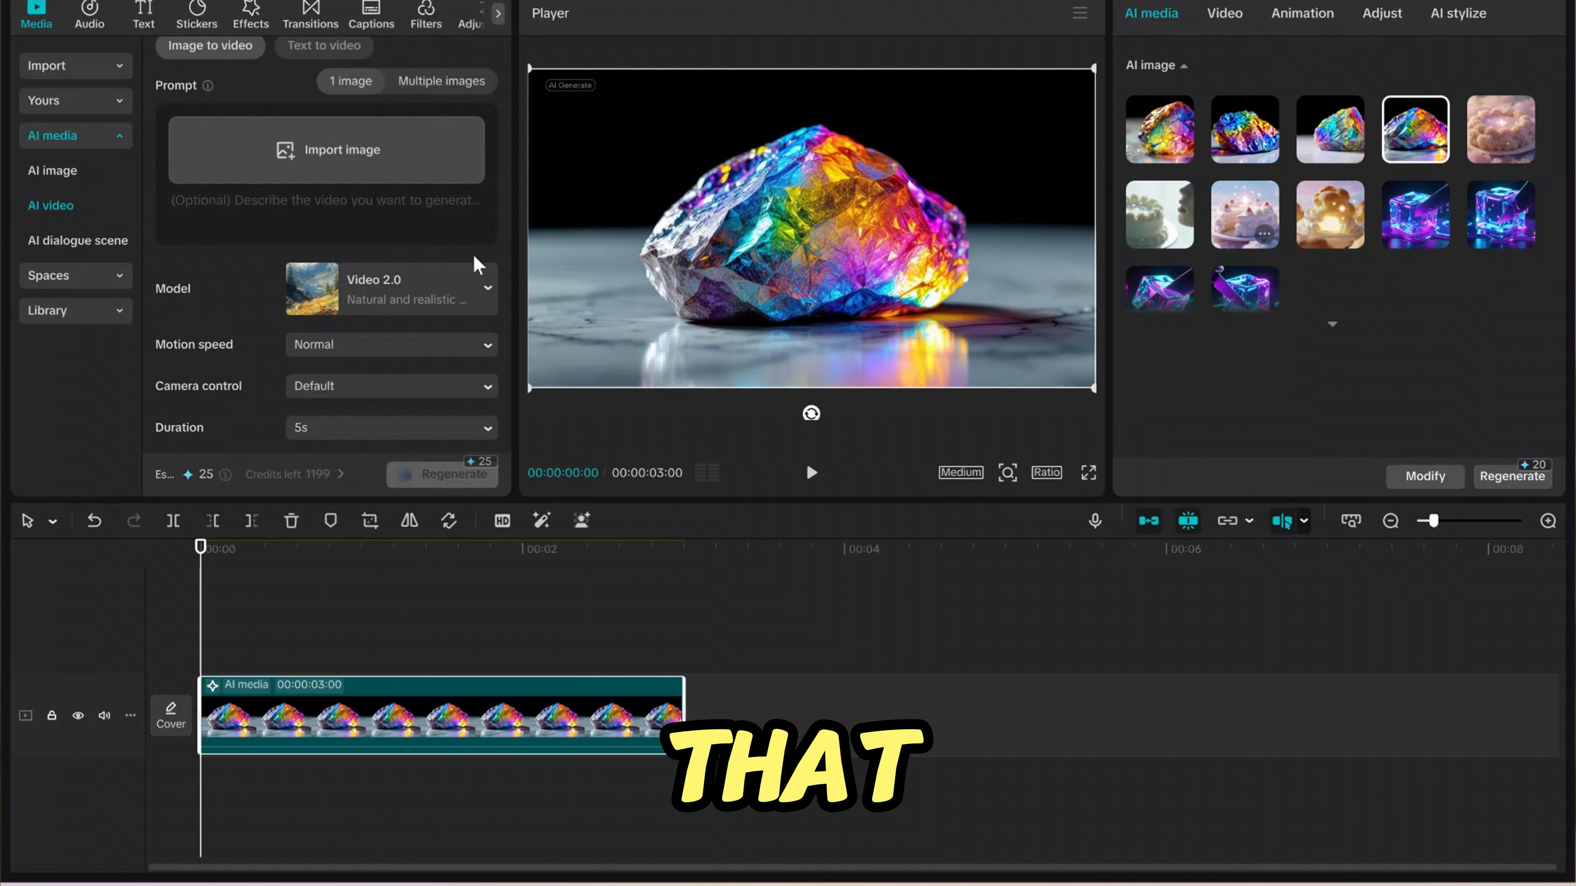
click(469, 280)
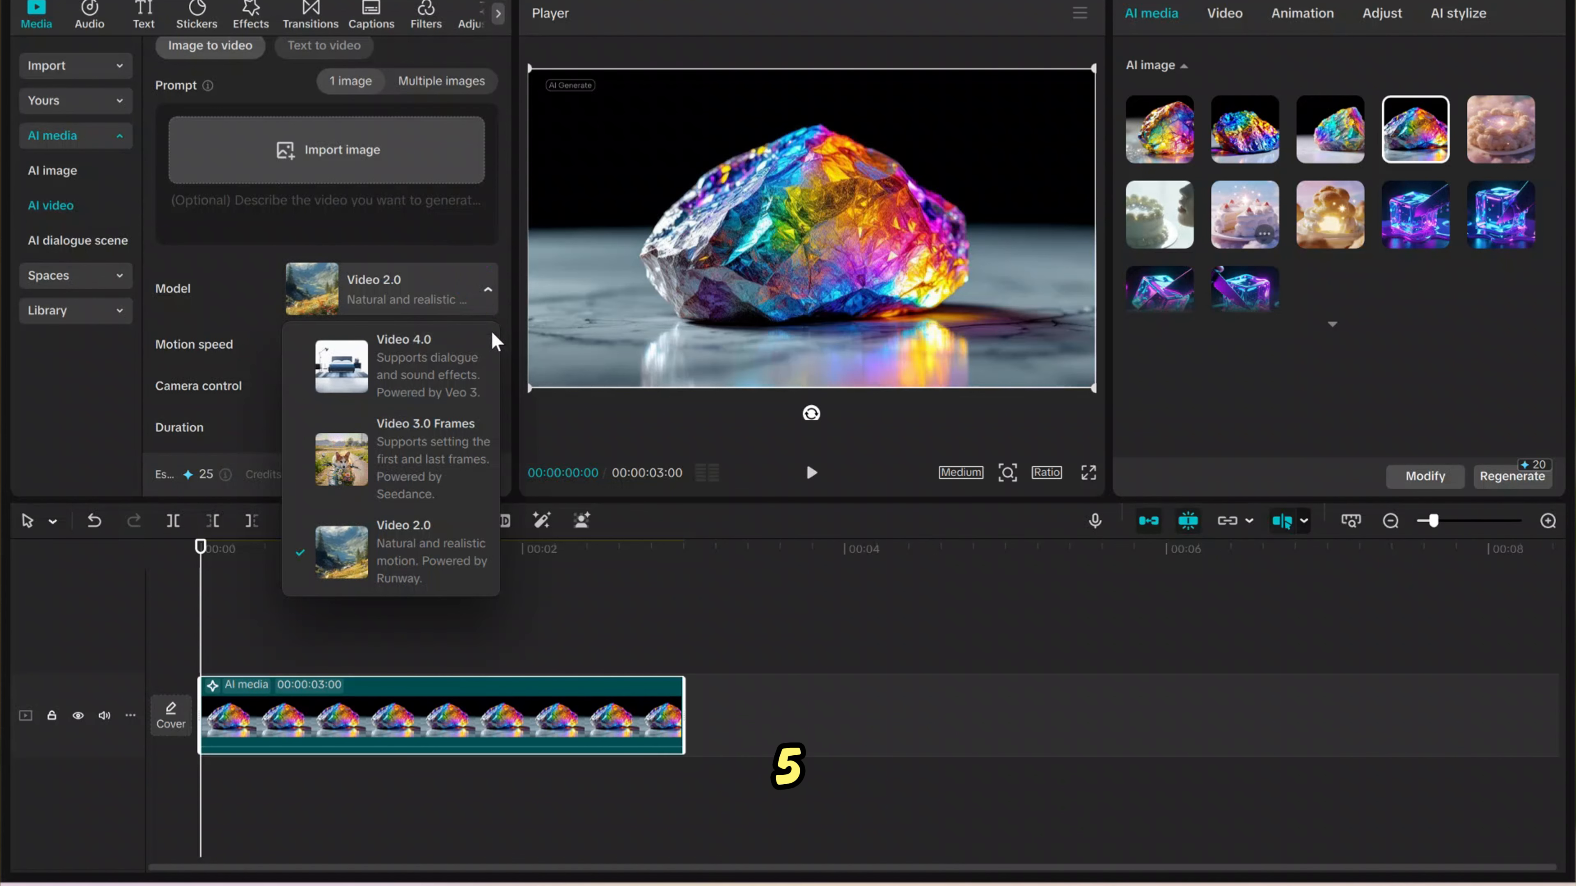
click(455, 458)
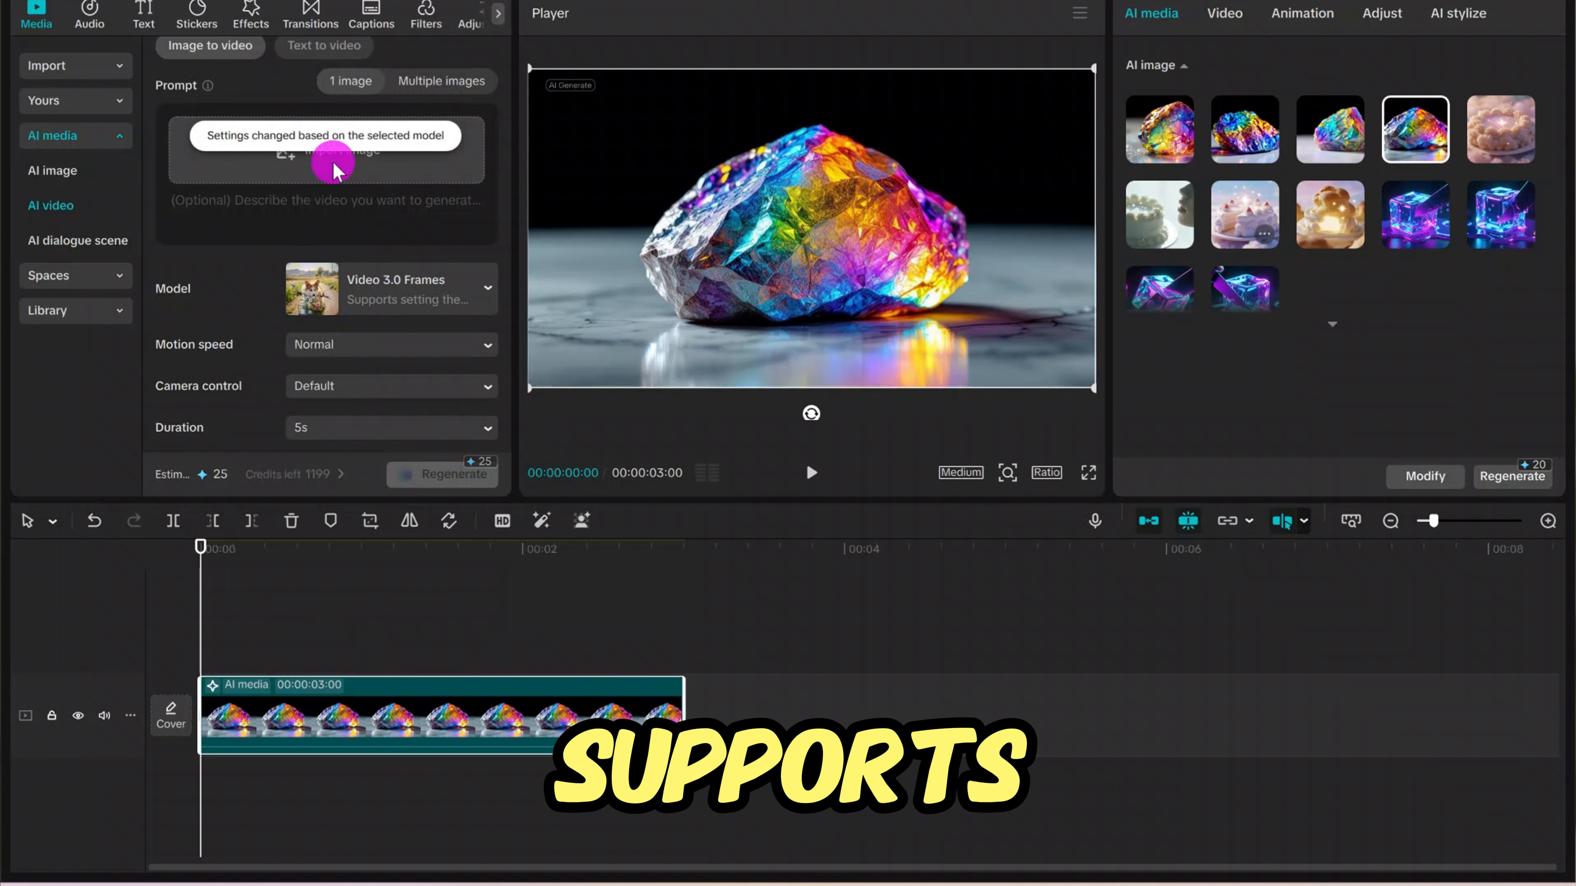
- Import the rock close-up image and enter the prompt "Knife cutting through the rock to reveal a rainbow gloop oozing out"
click(363, 183)
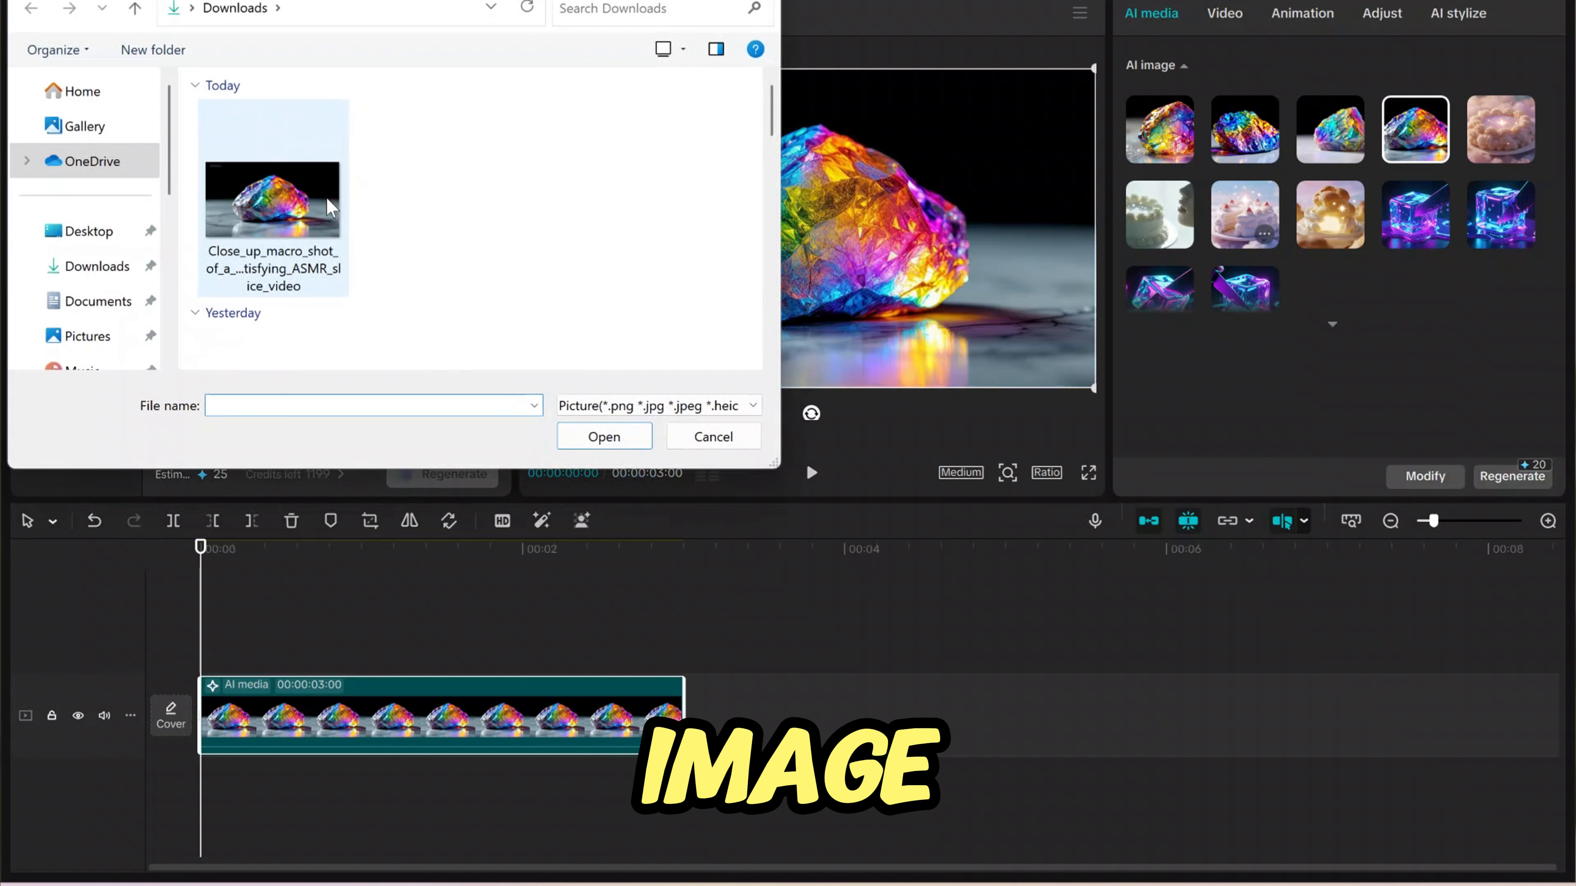
double_click(326, 197)
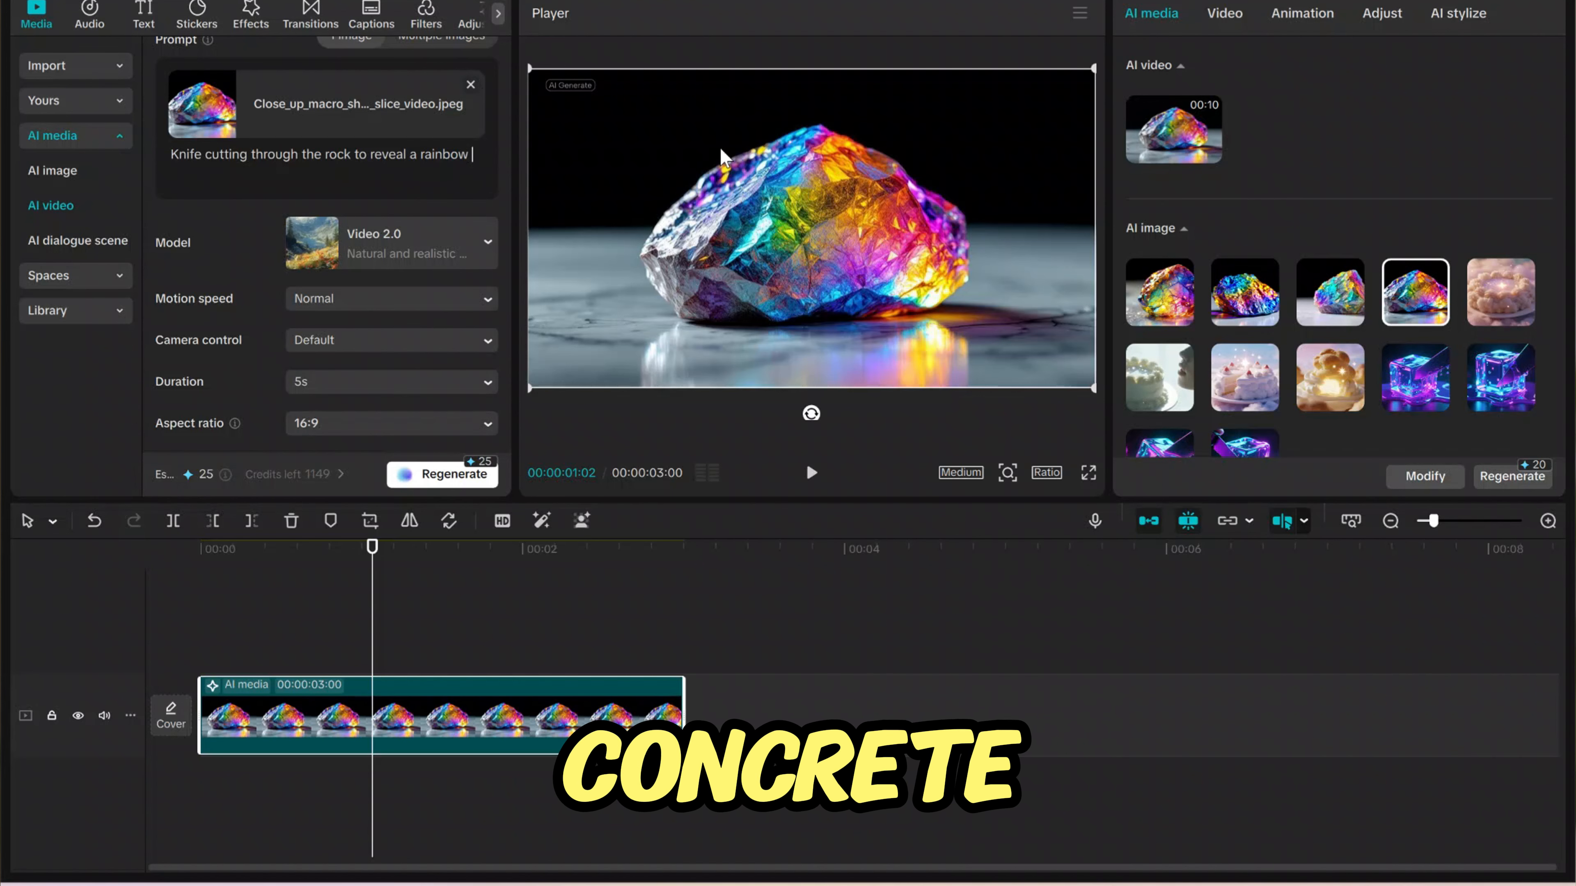
text(gloop oozing out)
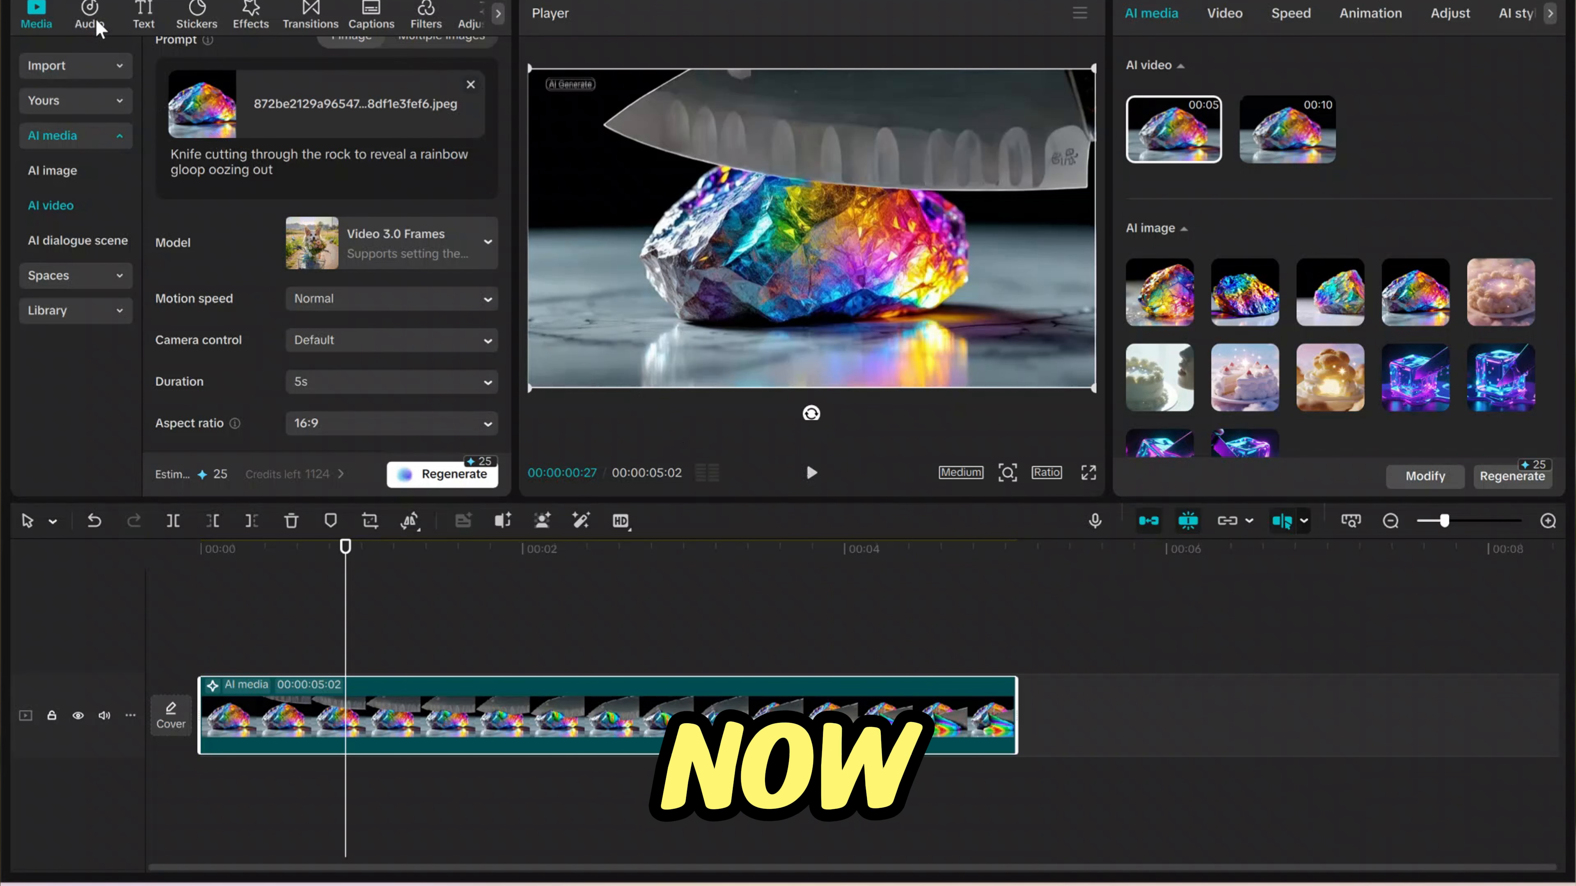
- Search the sound effects for "cutting sound" and add "The sound of cutting fruits and vegetables" to the timeline
click(94, 19)
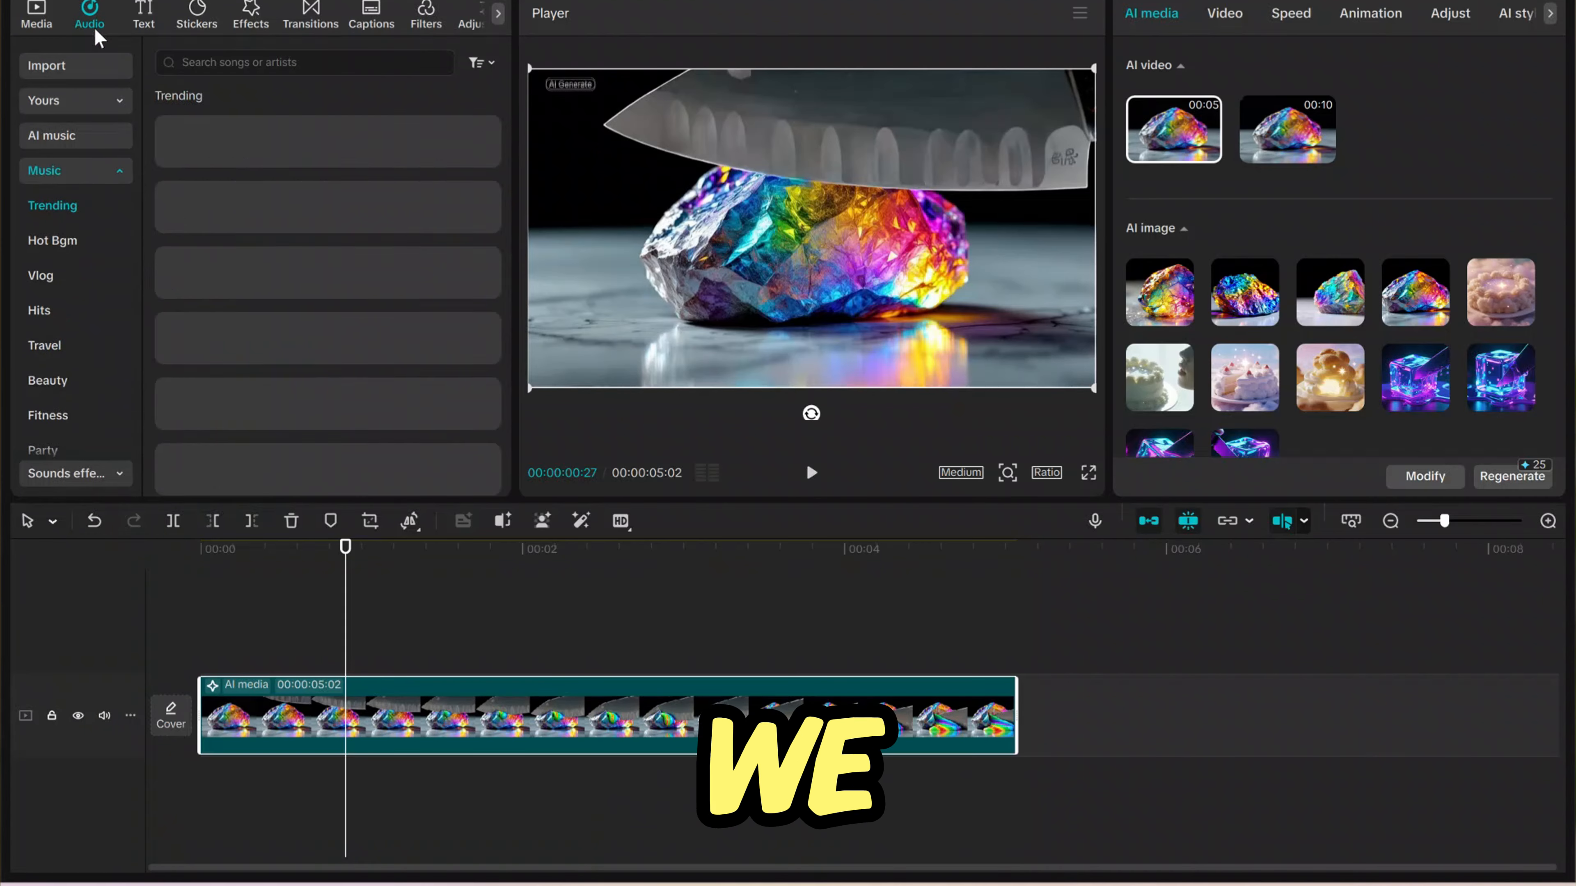
click(74, 473)
click(298, 62)
text(cutting)
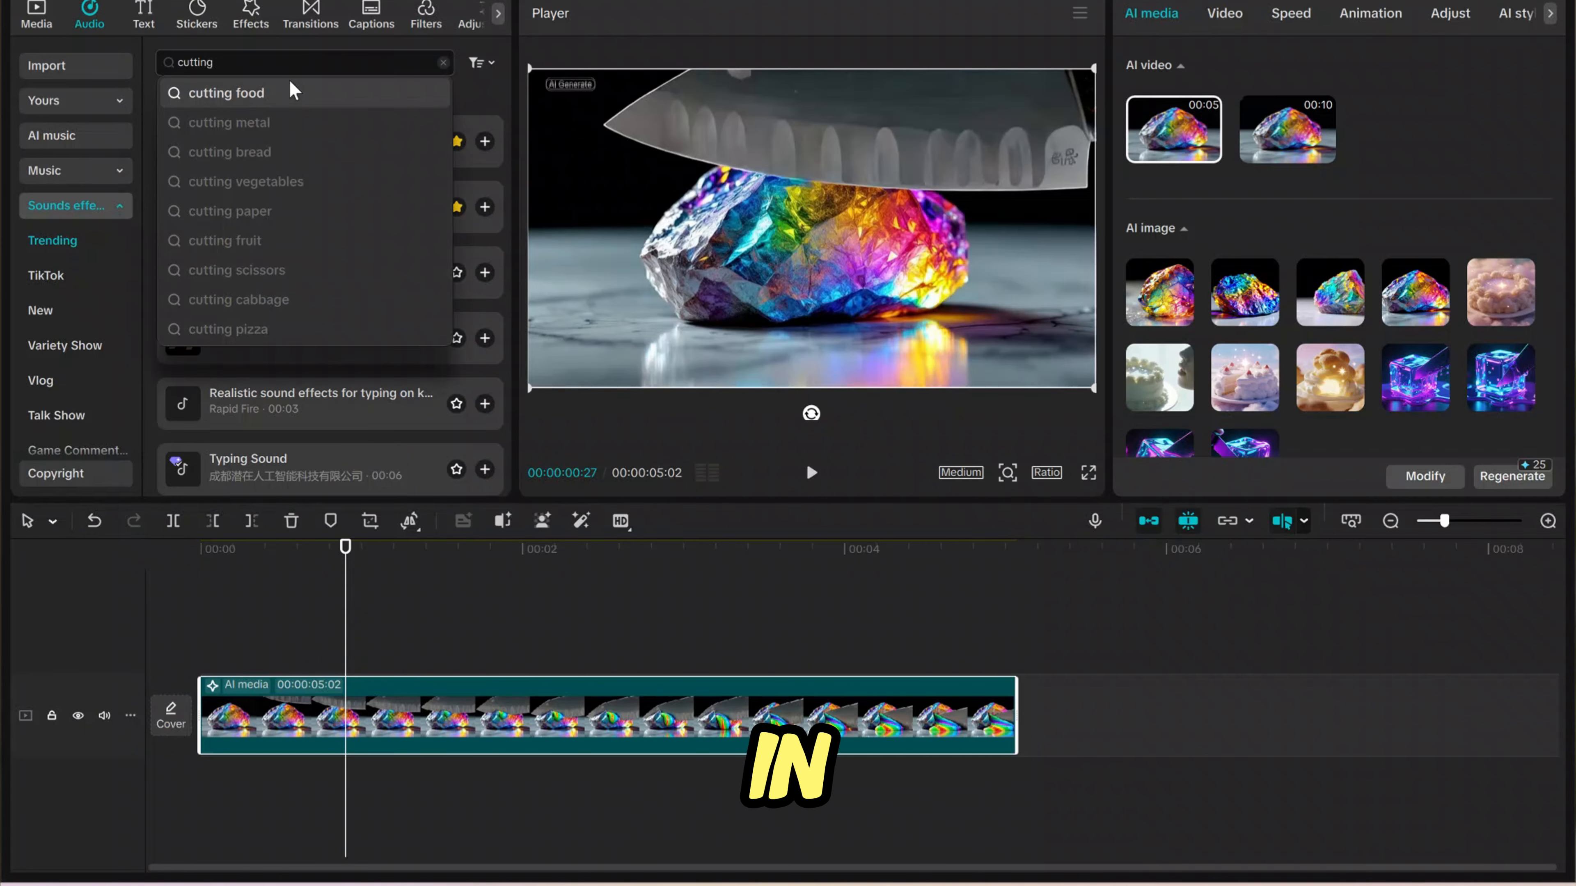
text( sound)
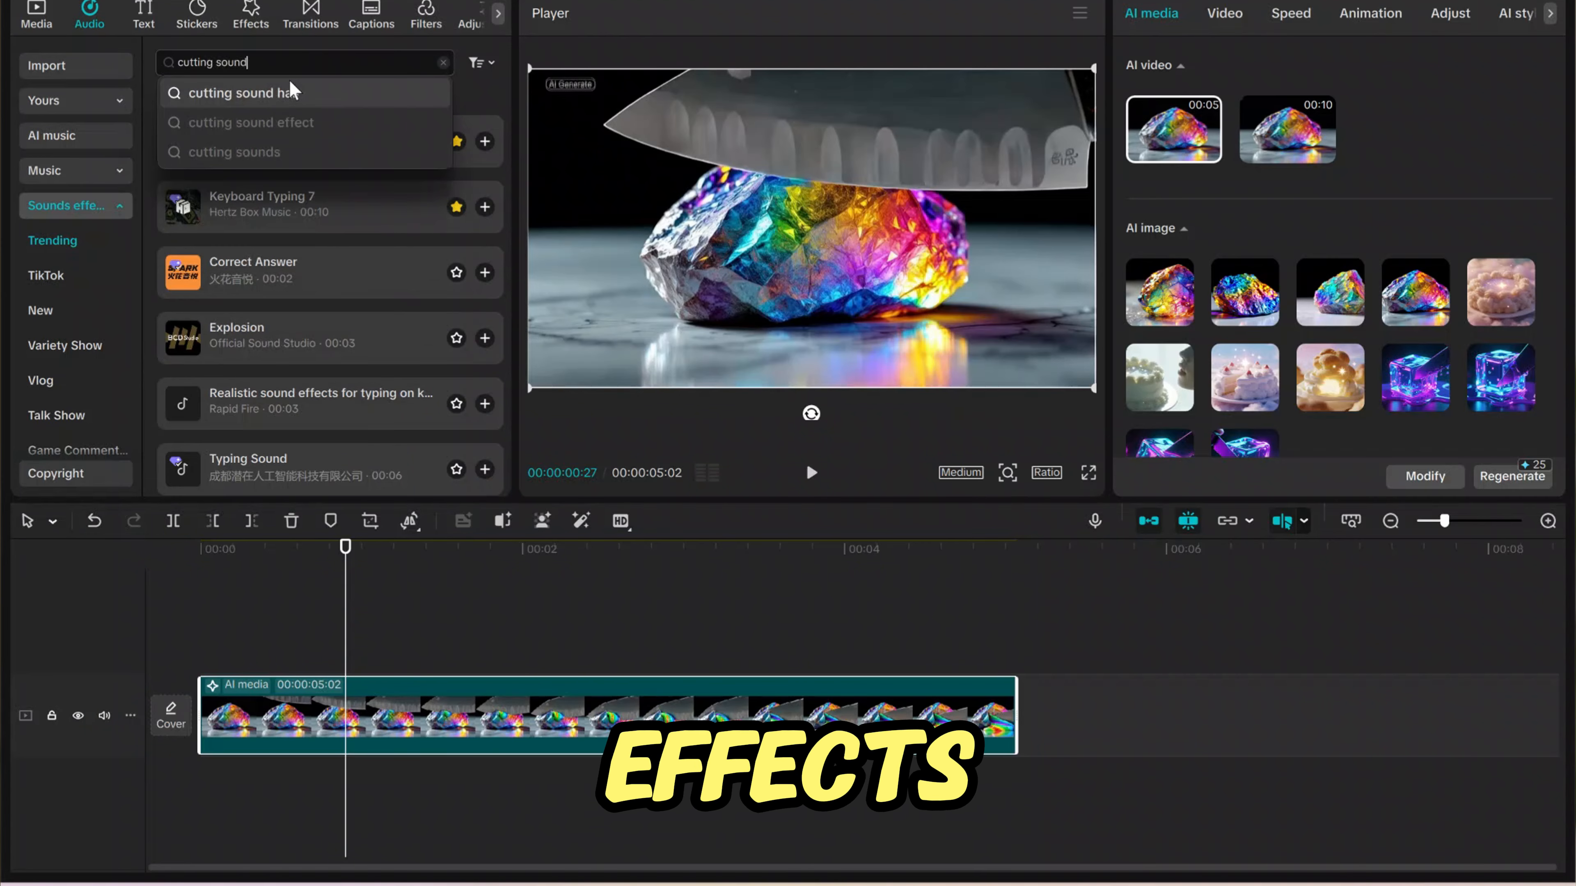
key(Return)
click(383, 198)
click(484, 180)
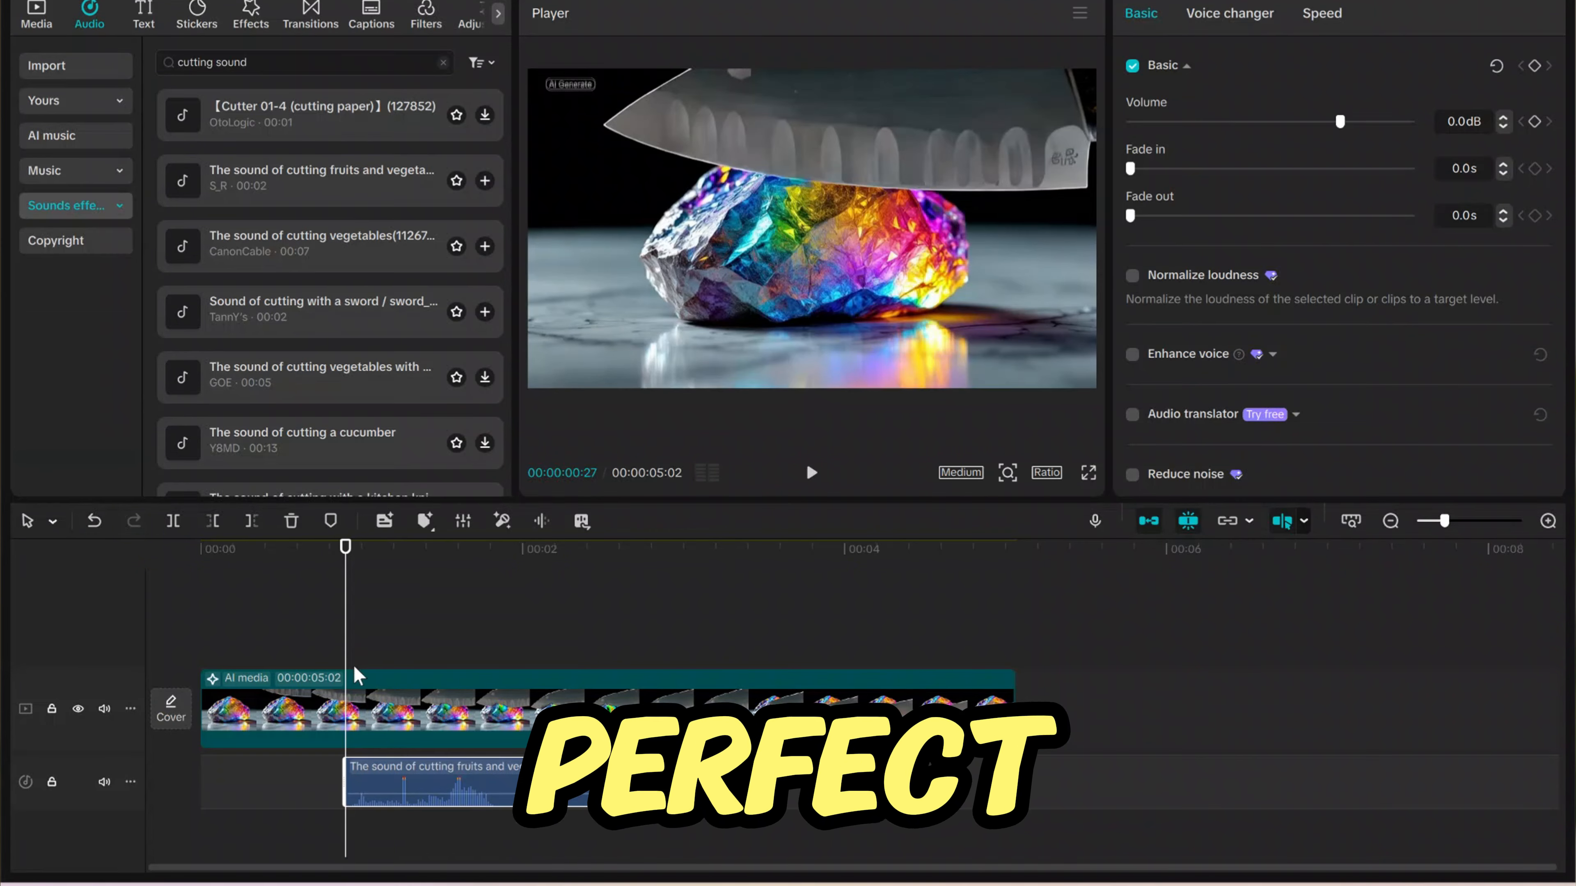
- Slow the cutting sound to 0.5x speed and play the rock clip with it
click(1322, 13)
click(812, 474)
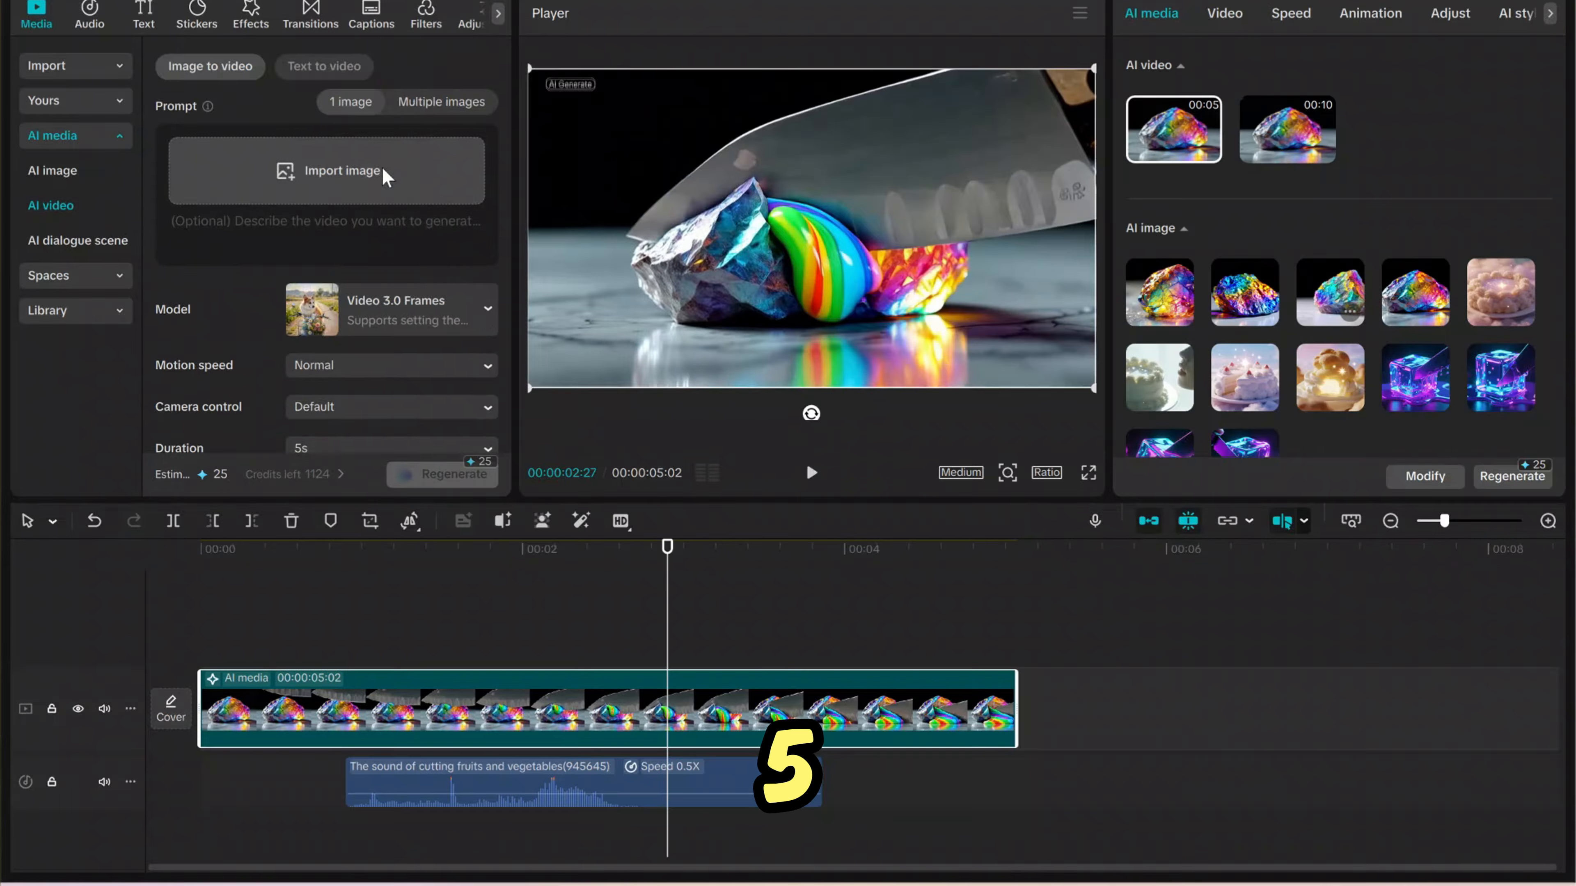
- Import the magical cake image and regenerate with the prompt "Cutting into the cloudy cake with a knofe to reveal a glitter explosion inside."
click(327, 169)
click(264, 214)
key(Return)
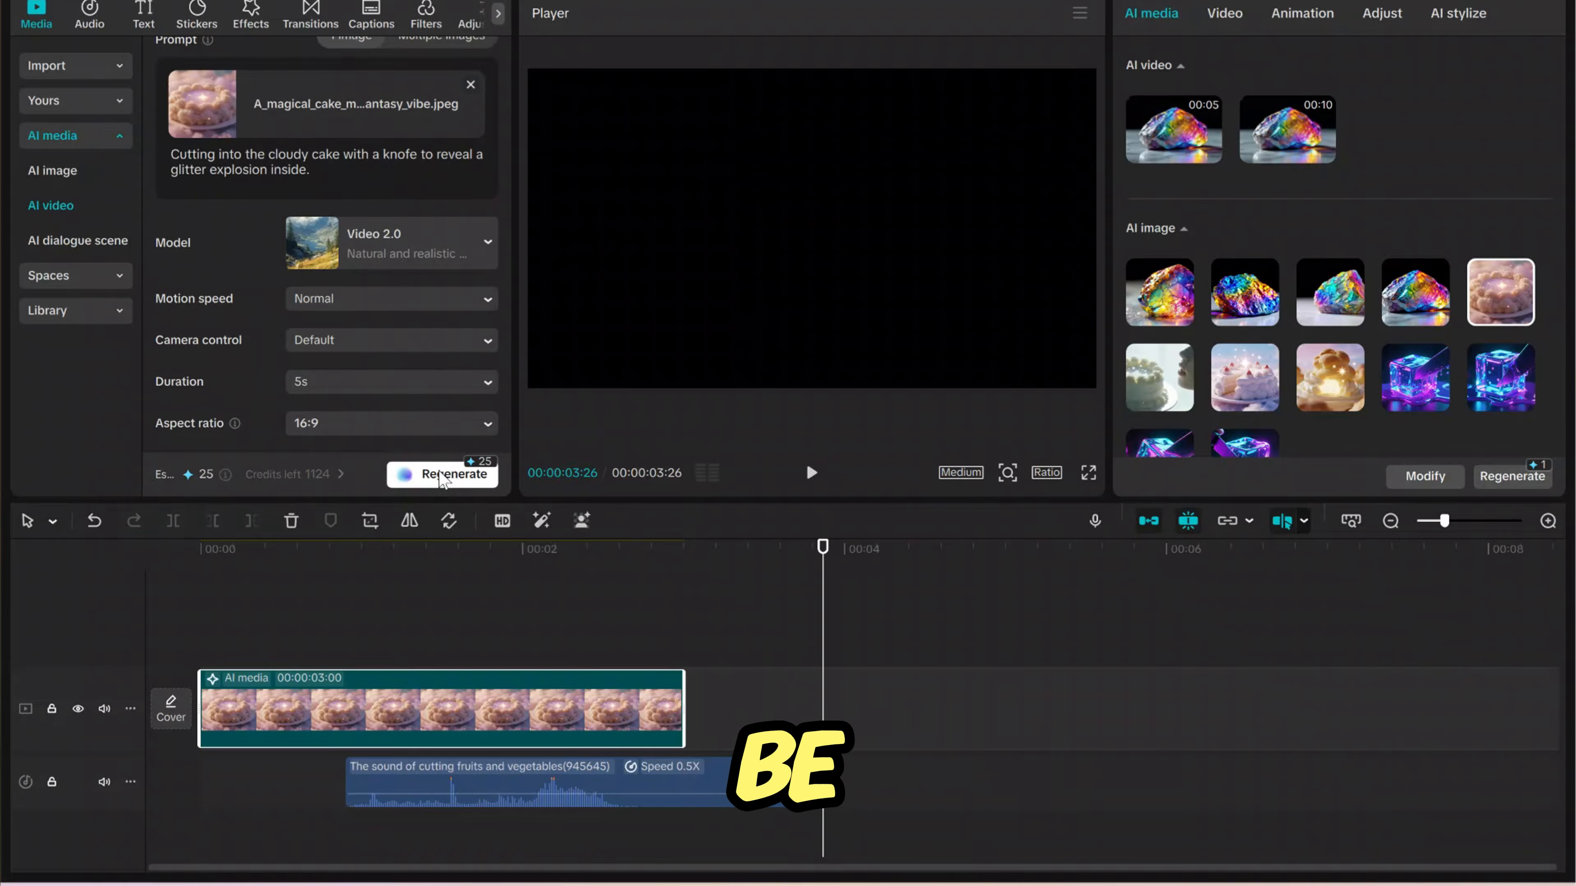
click(442, 474)
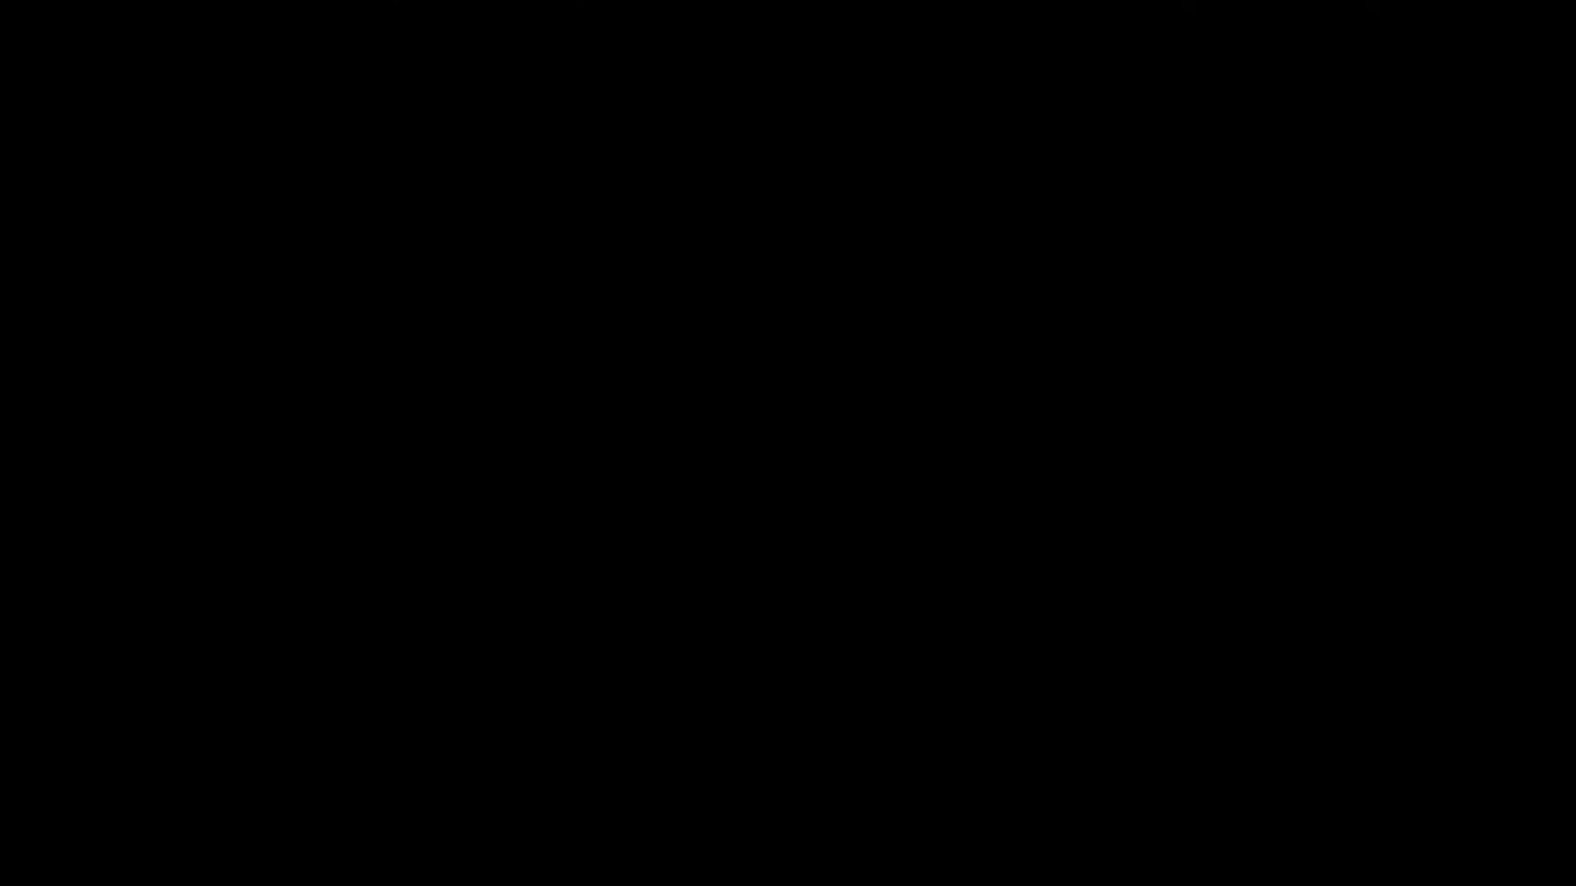
- Play the generated cake-cutting video and return the playhead to its start
click(811, 473)
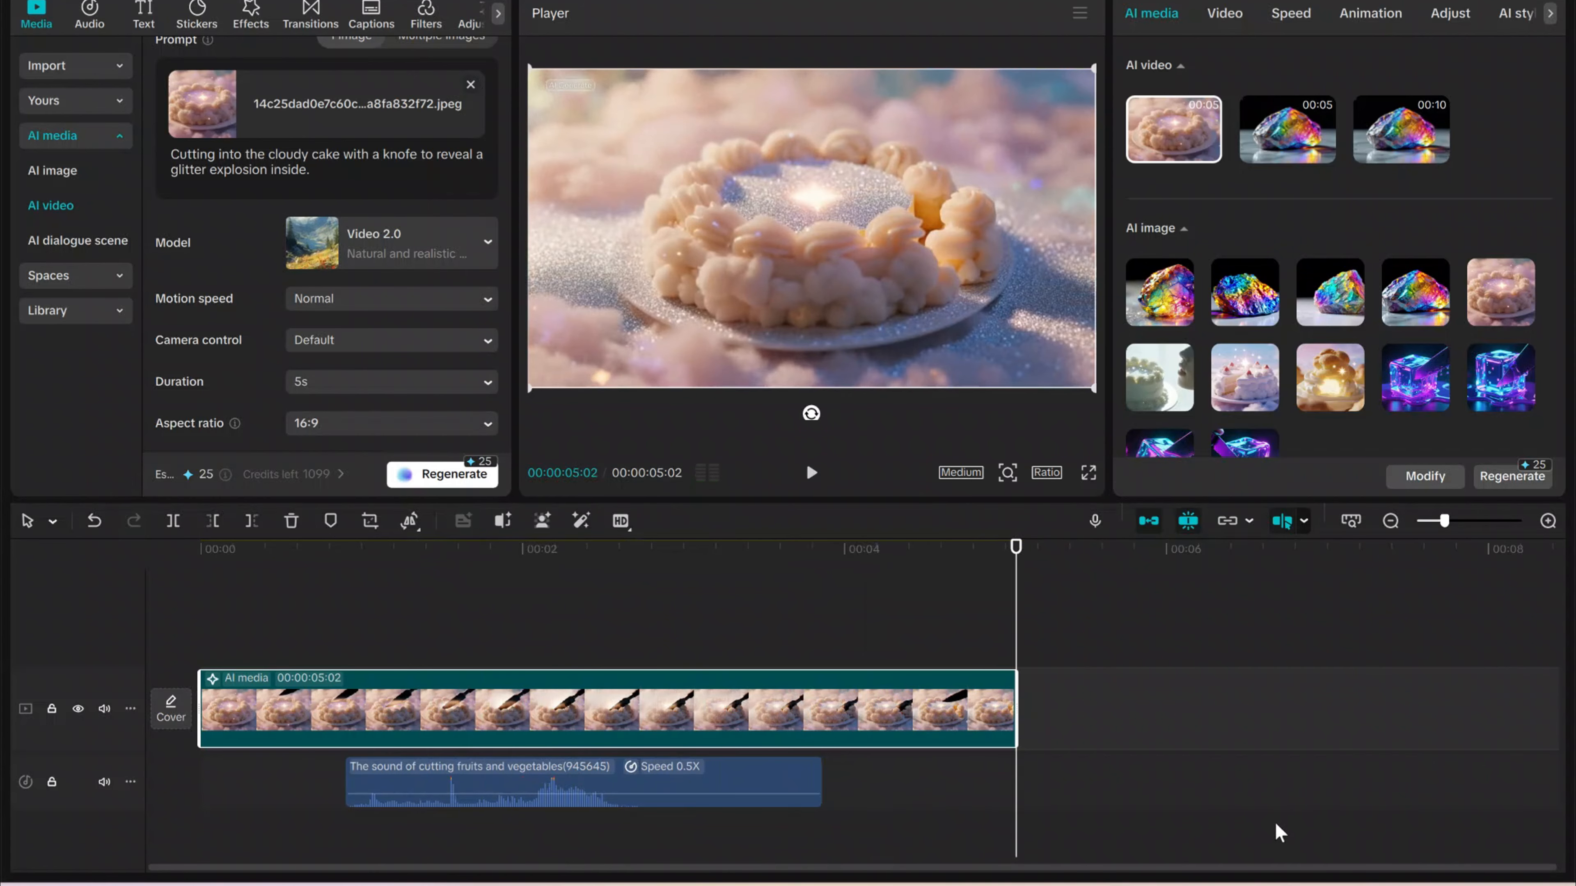
click(207, 552)
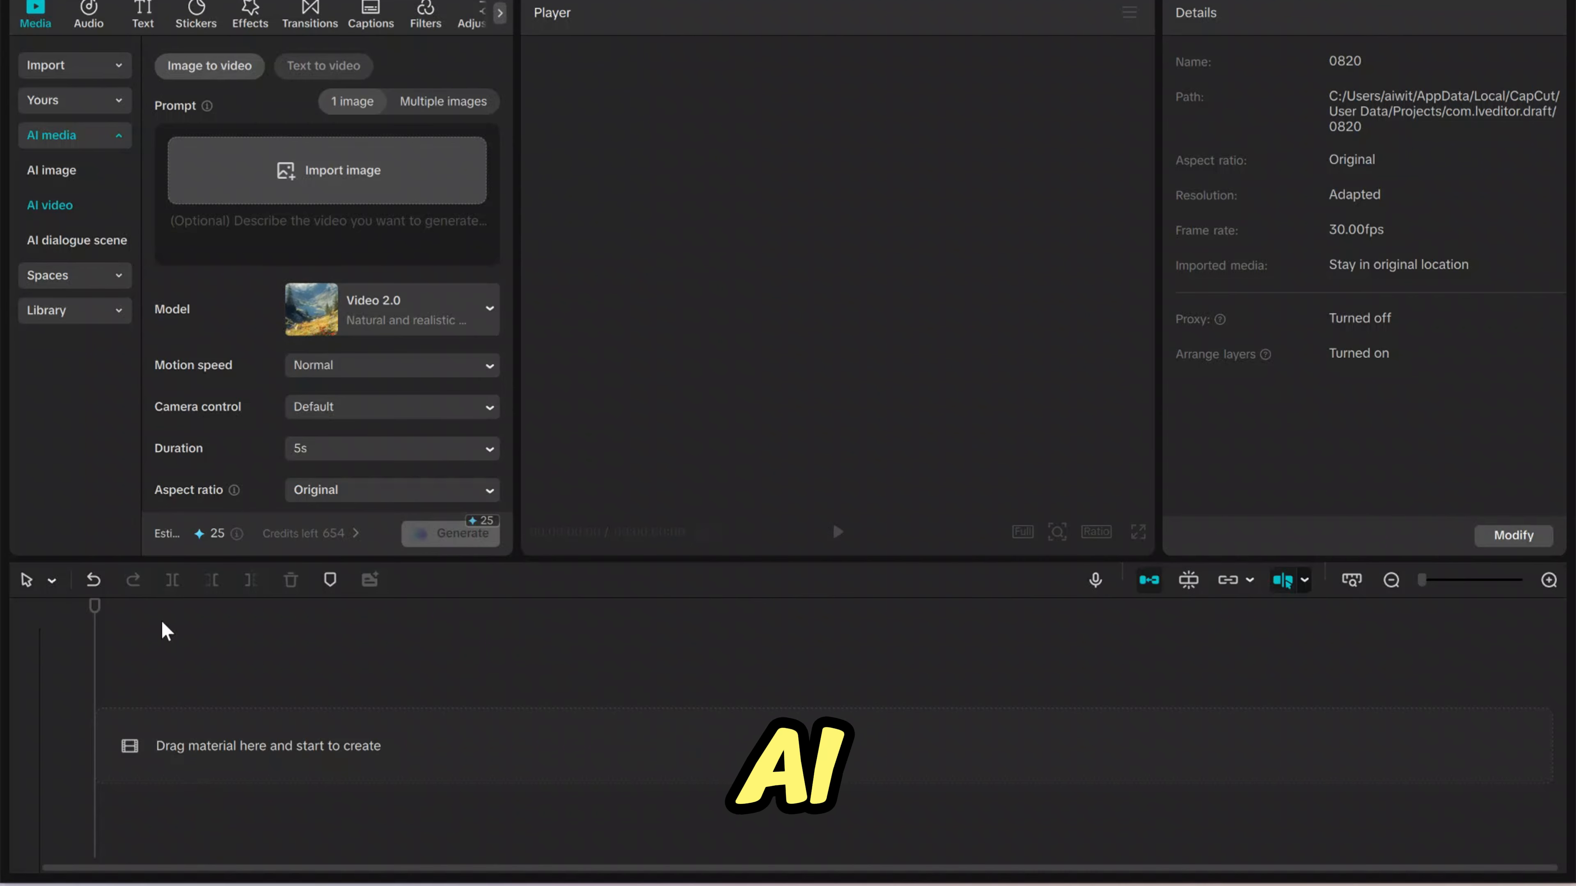
- Switch to text-to-video generation and choose the Video 3.0 Frames model
click(327, 69)
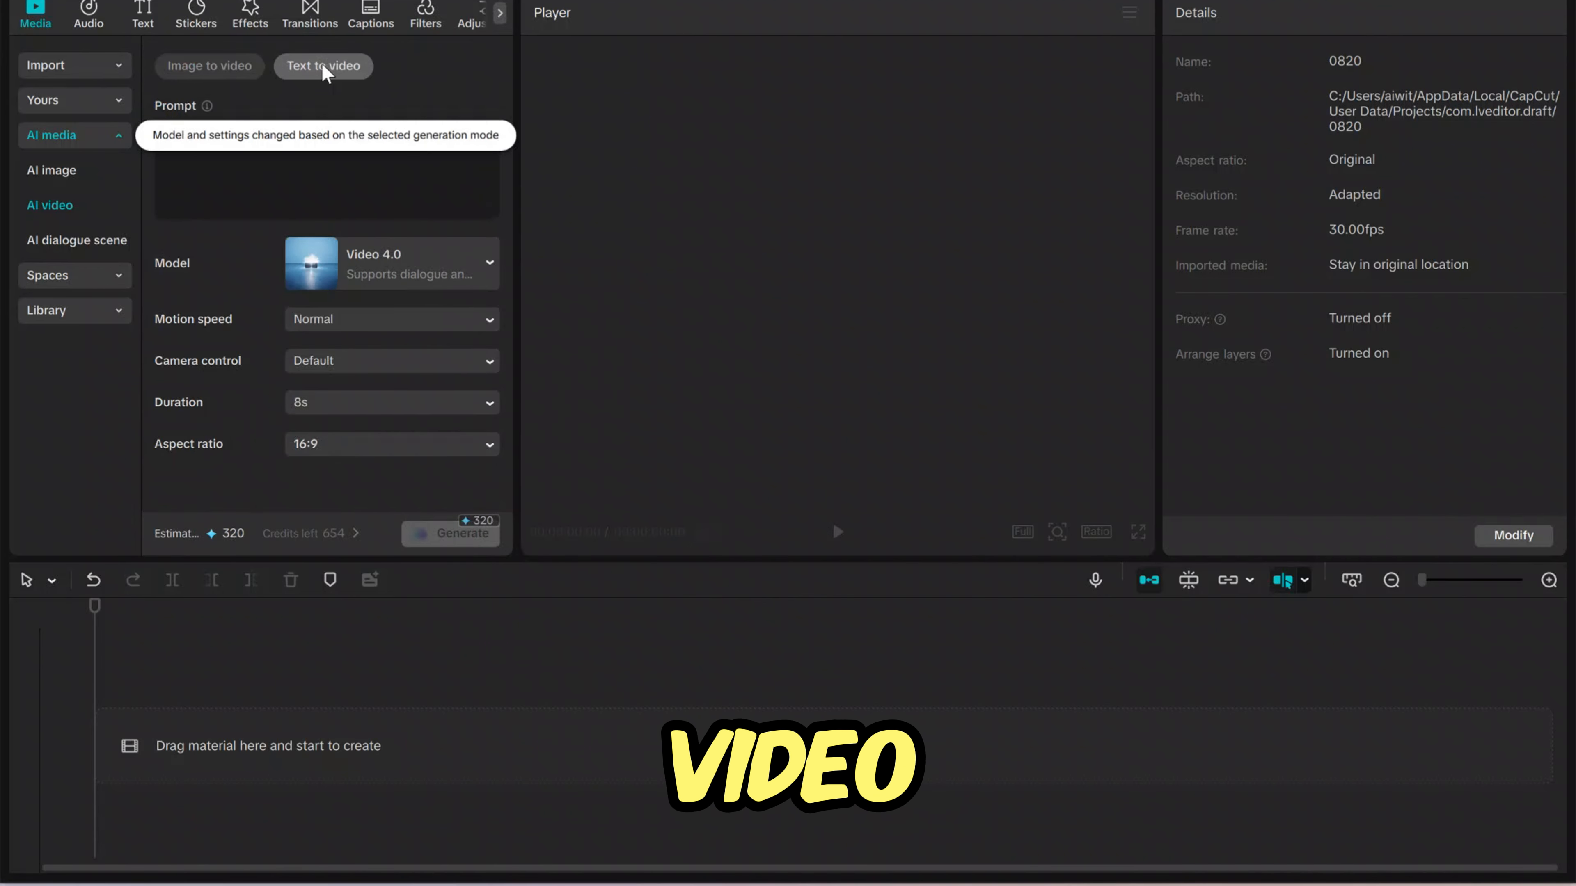
click(494, 265)
click(468, 438)
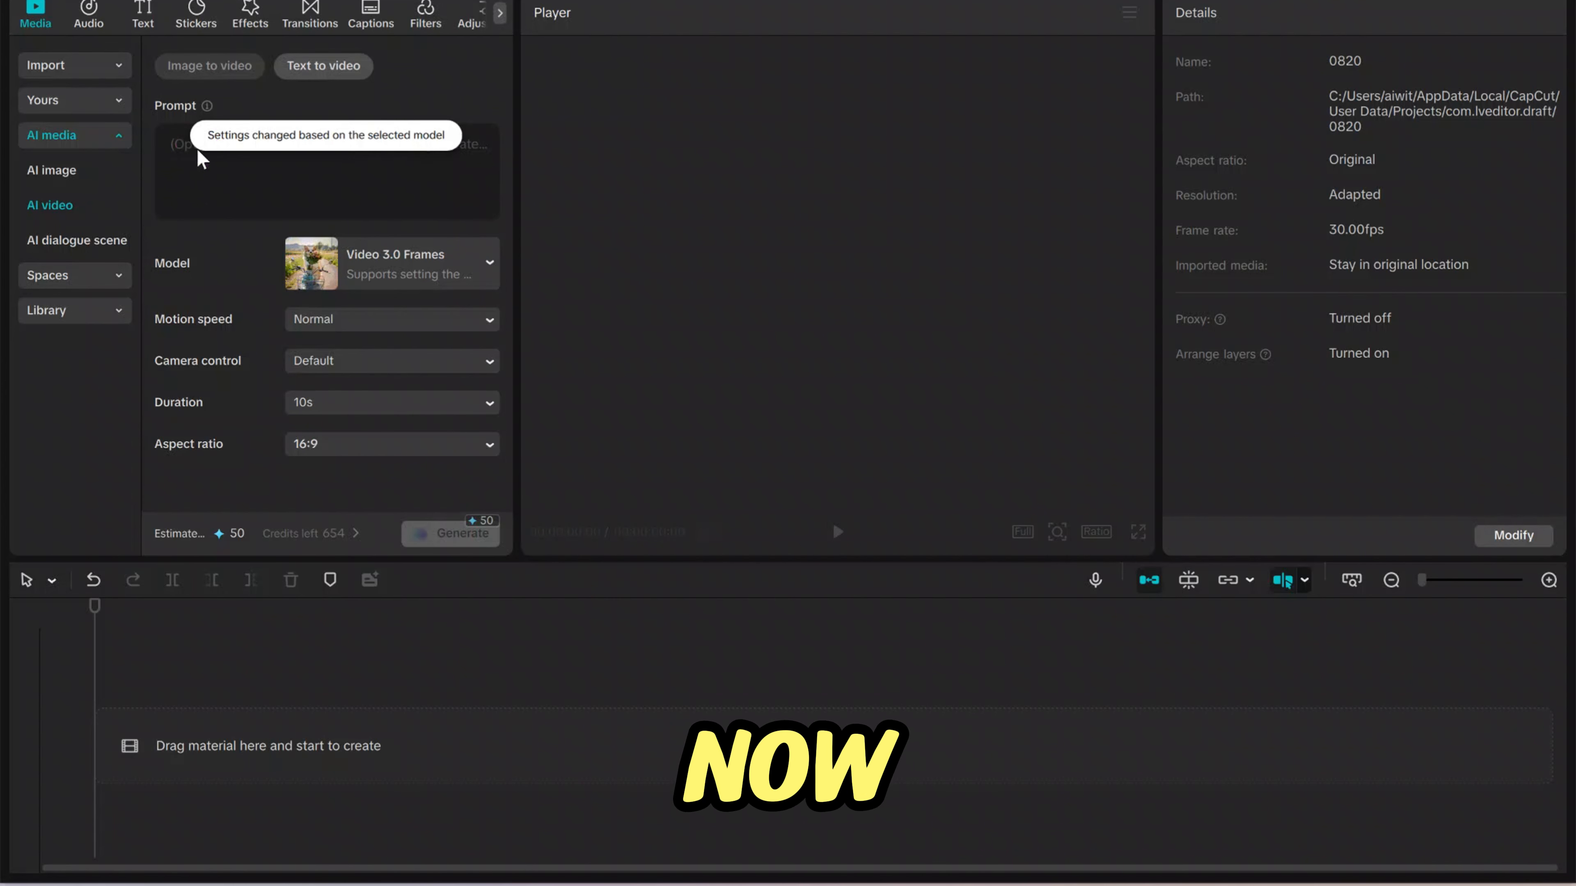
- Paste the prompt describing a dragon melting a giant ice cube with fire, and play the generated clip
right_click(178, 151)
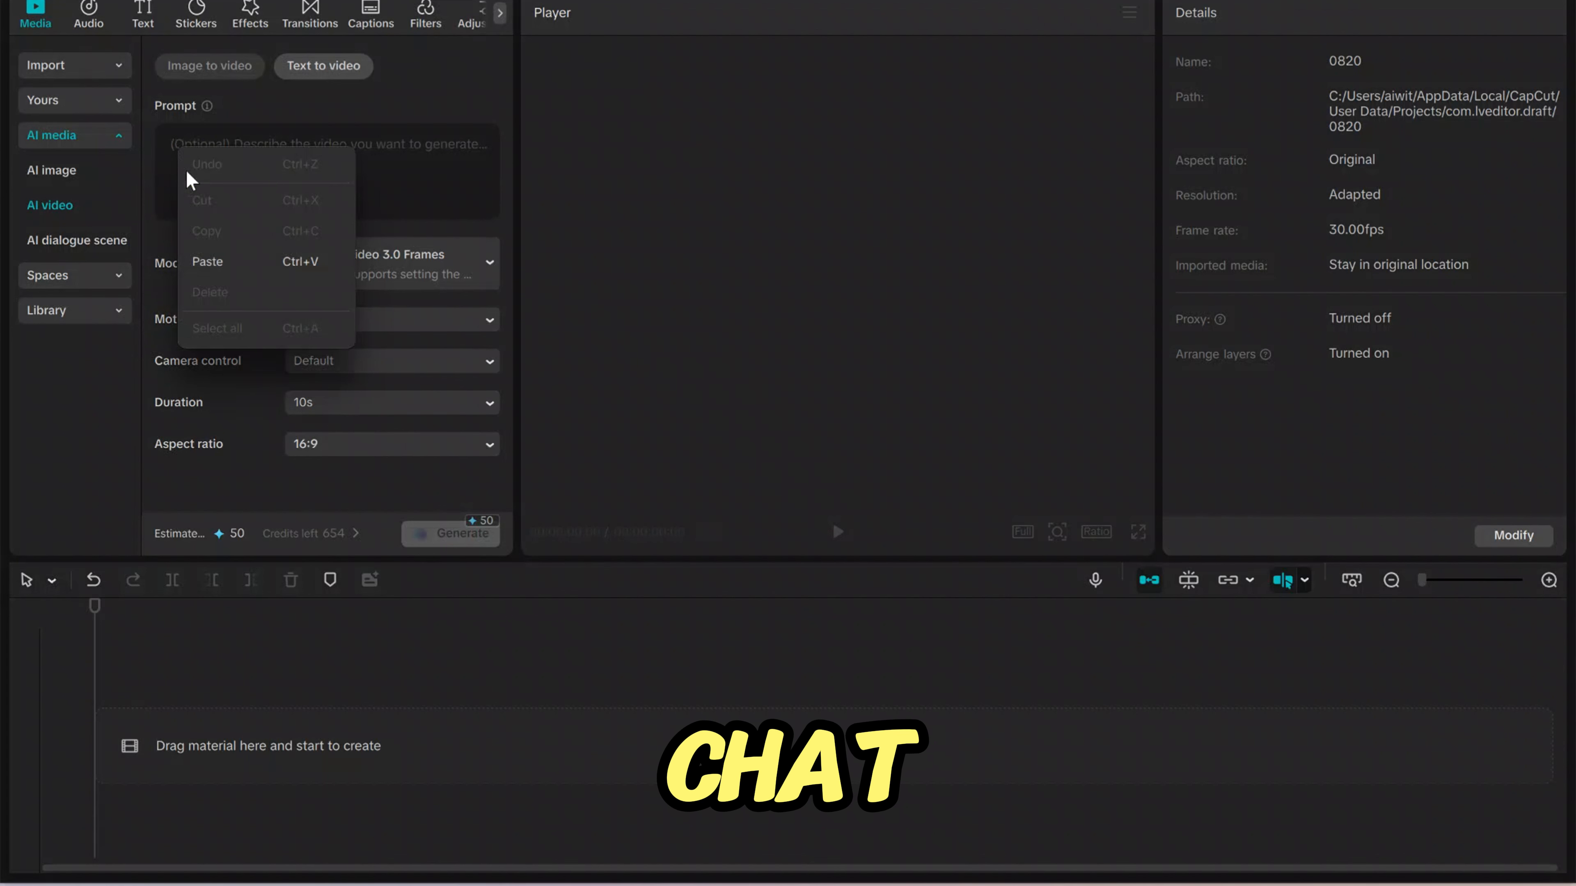
click(197, 261)
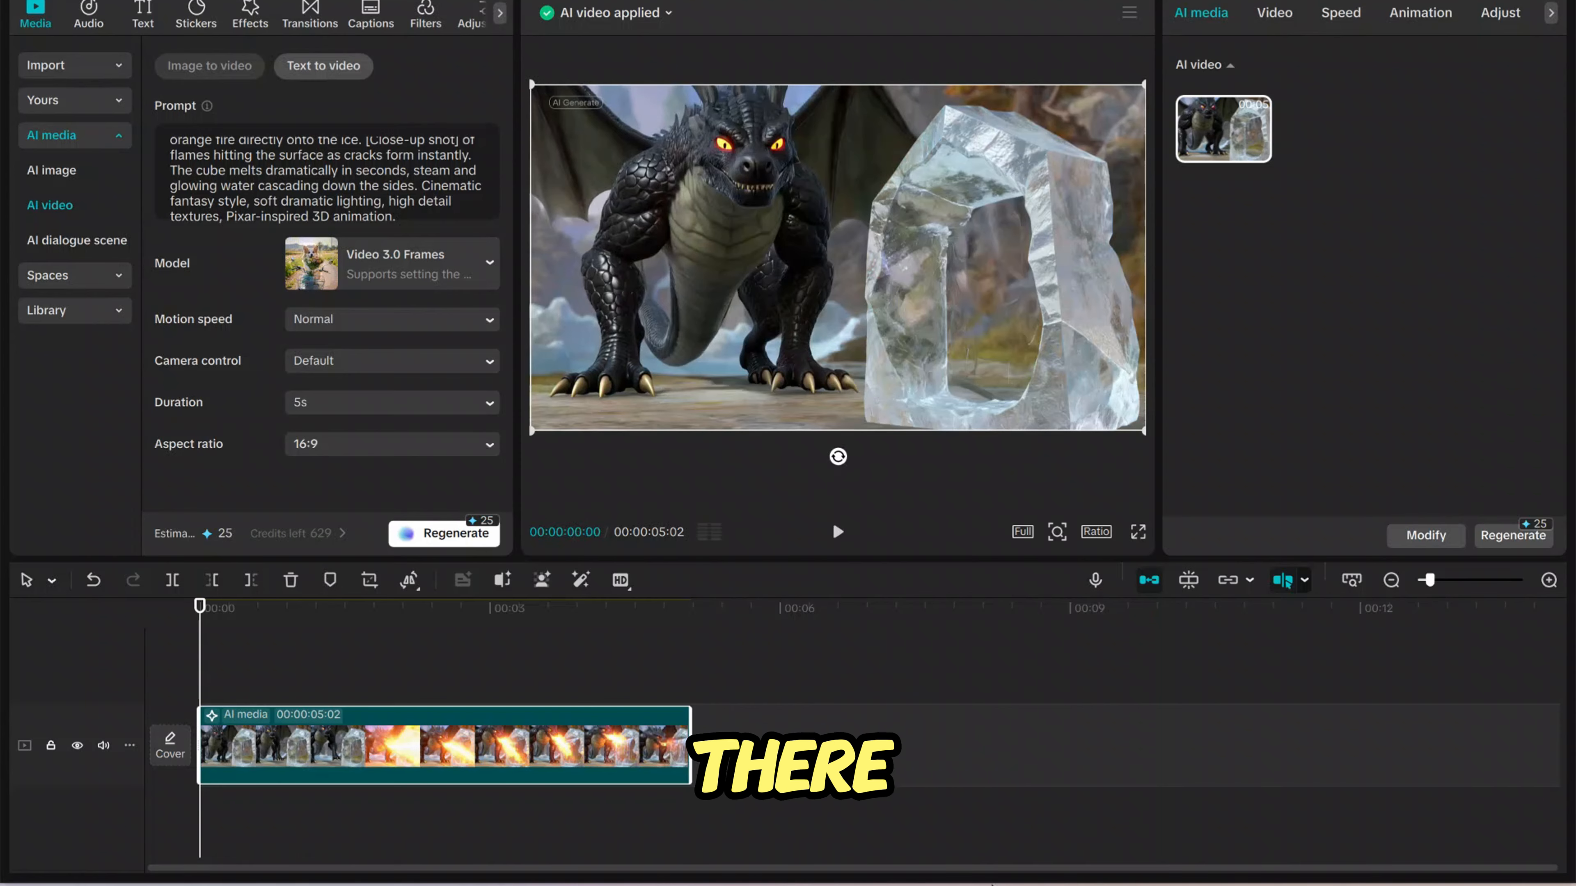
click(838, 531)
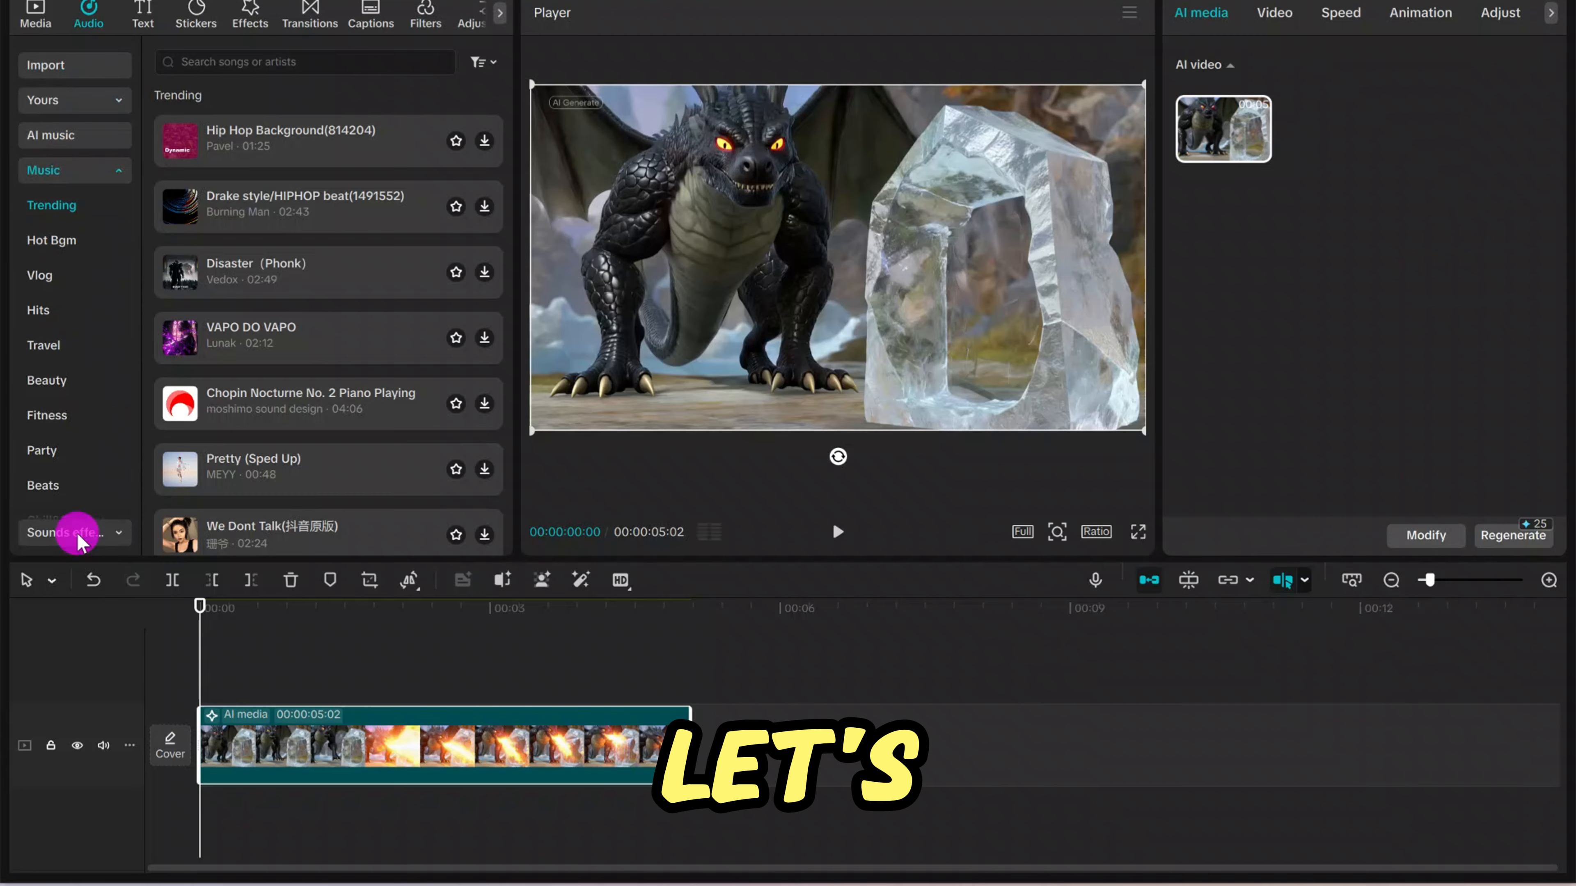
- Search the sound effects for "fire" and place the 34-second fire sound under the dragon clip on the timeline
click(78, 533)
click(226, 62)
text(fire)
key(Return)
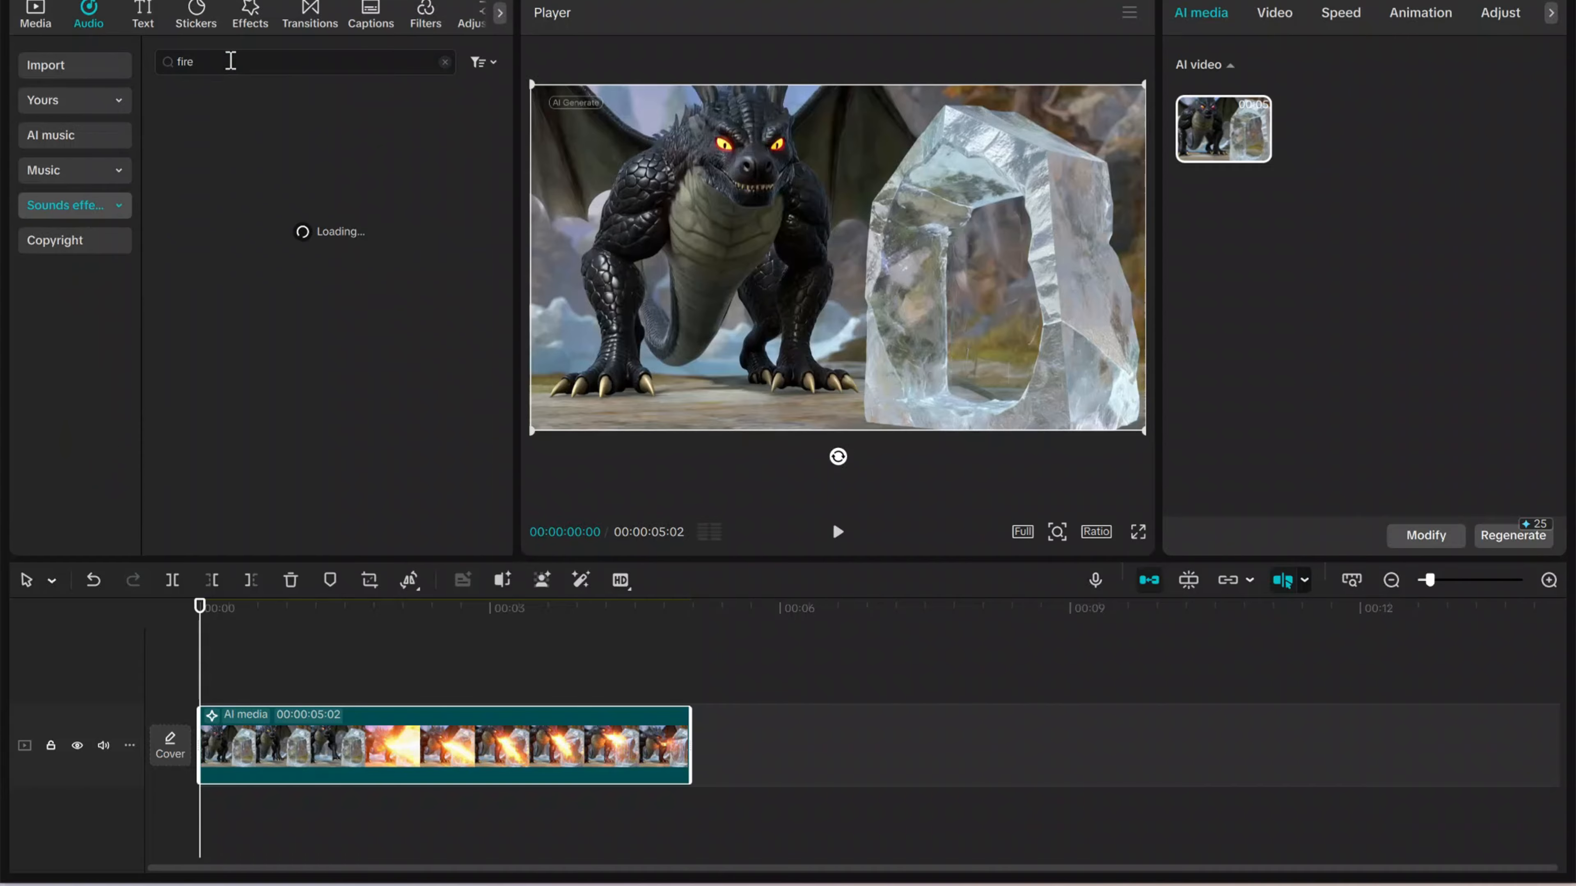
scroll(327, 416, down, 2)
scroll(327, 415, up, 2)
click(279, 114)
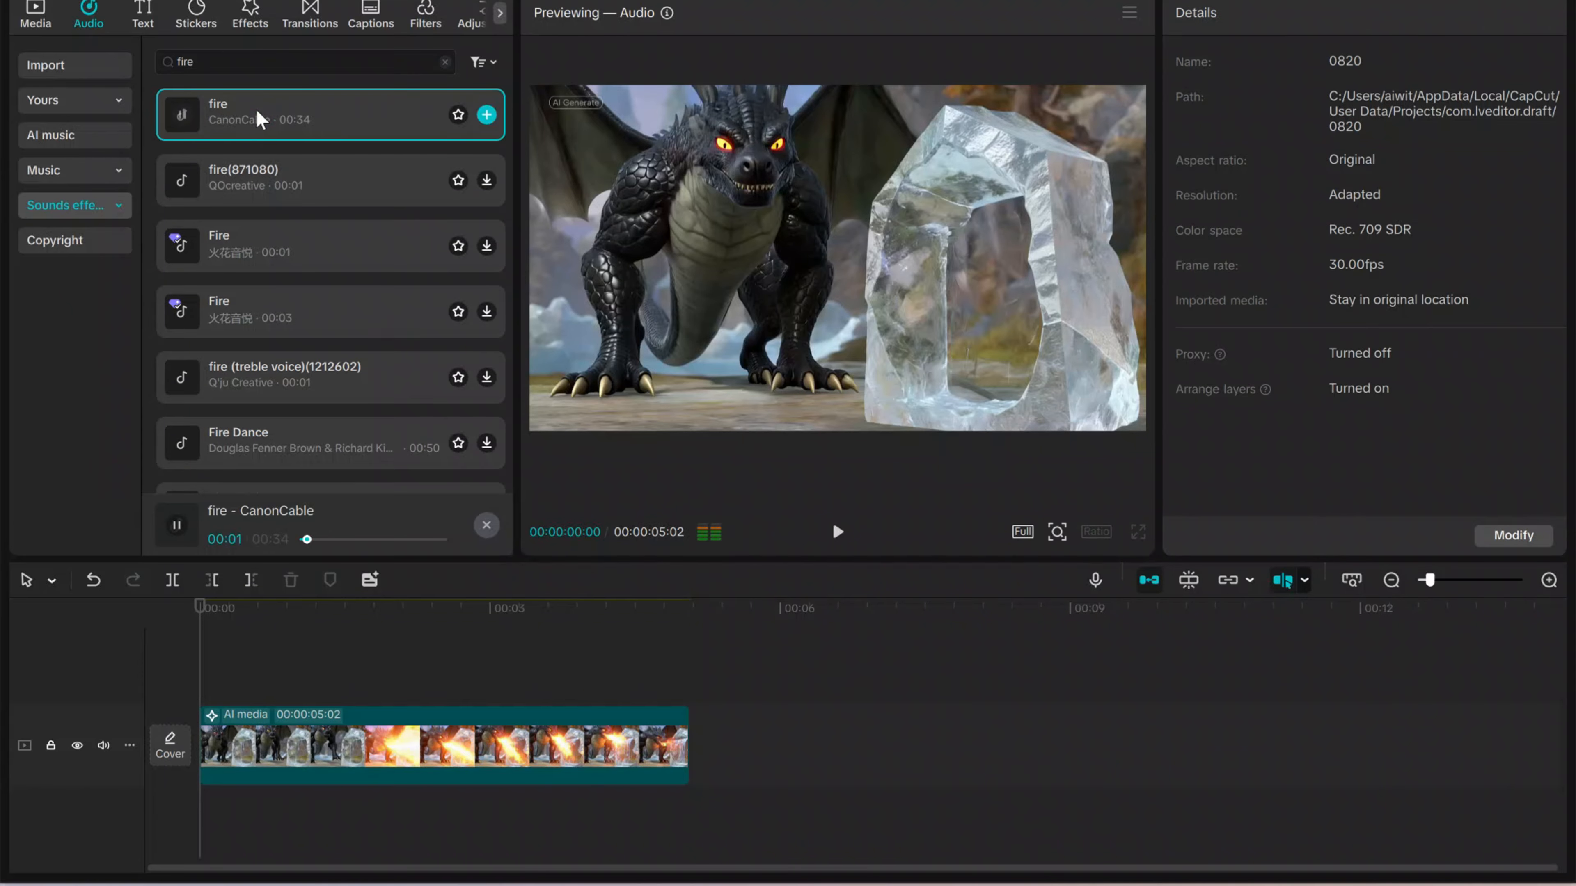
drag(279, 114, 321, 600)
- Trim the fire sound to the end of the dragon clip and give it a 0.4 s fade-out
click(496, 806)
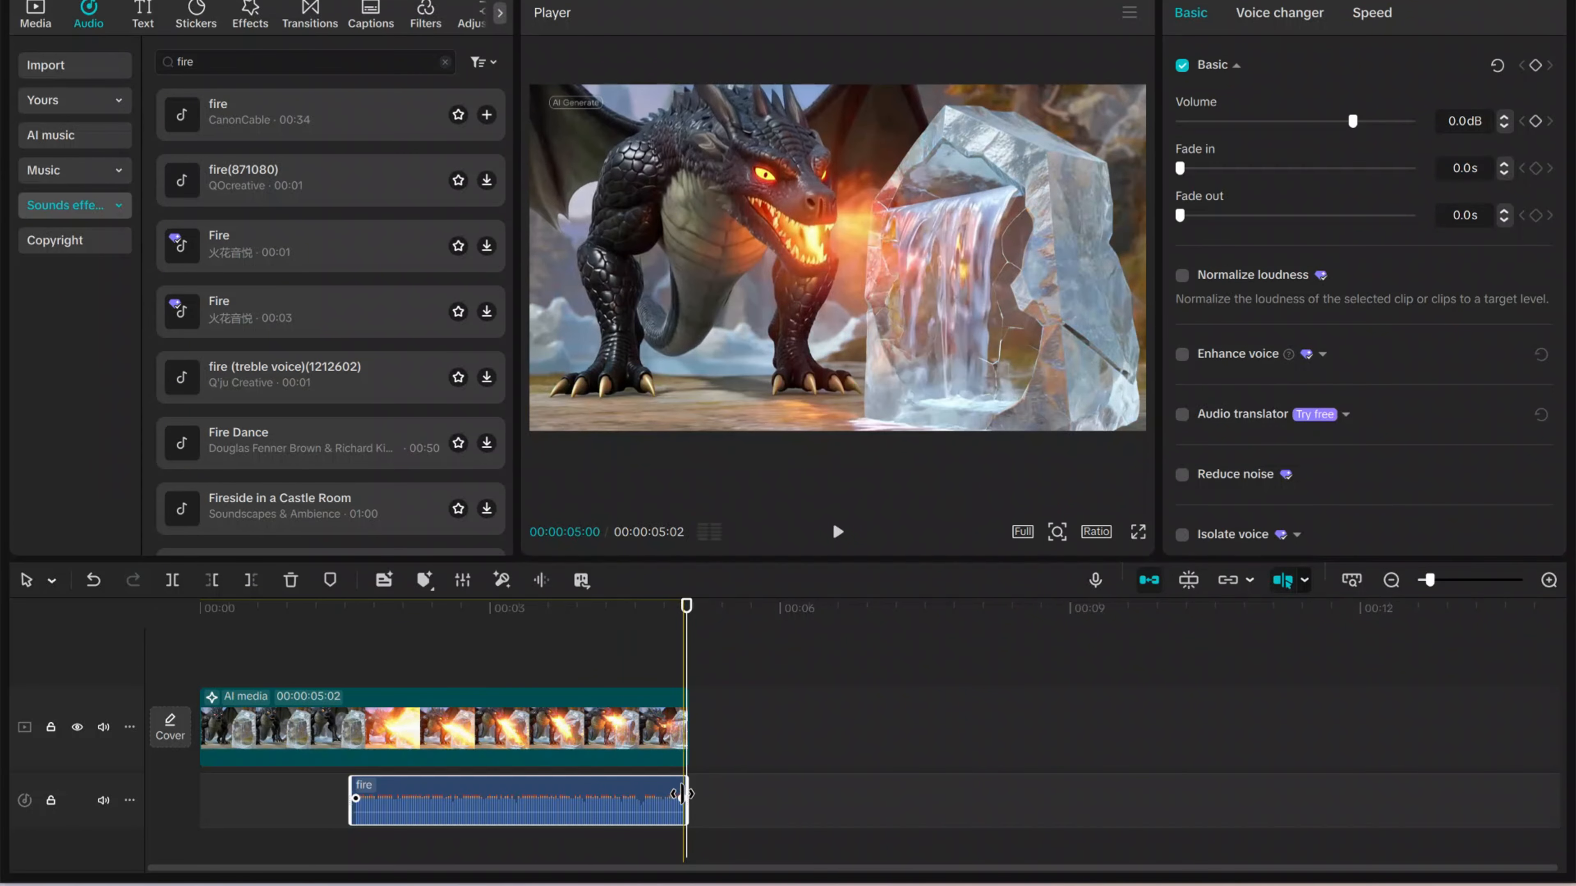
drag(682, 799, 646, 801)
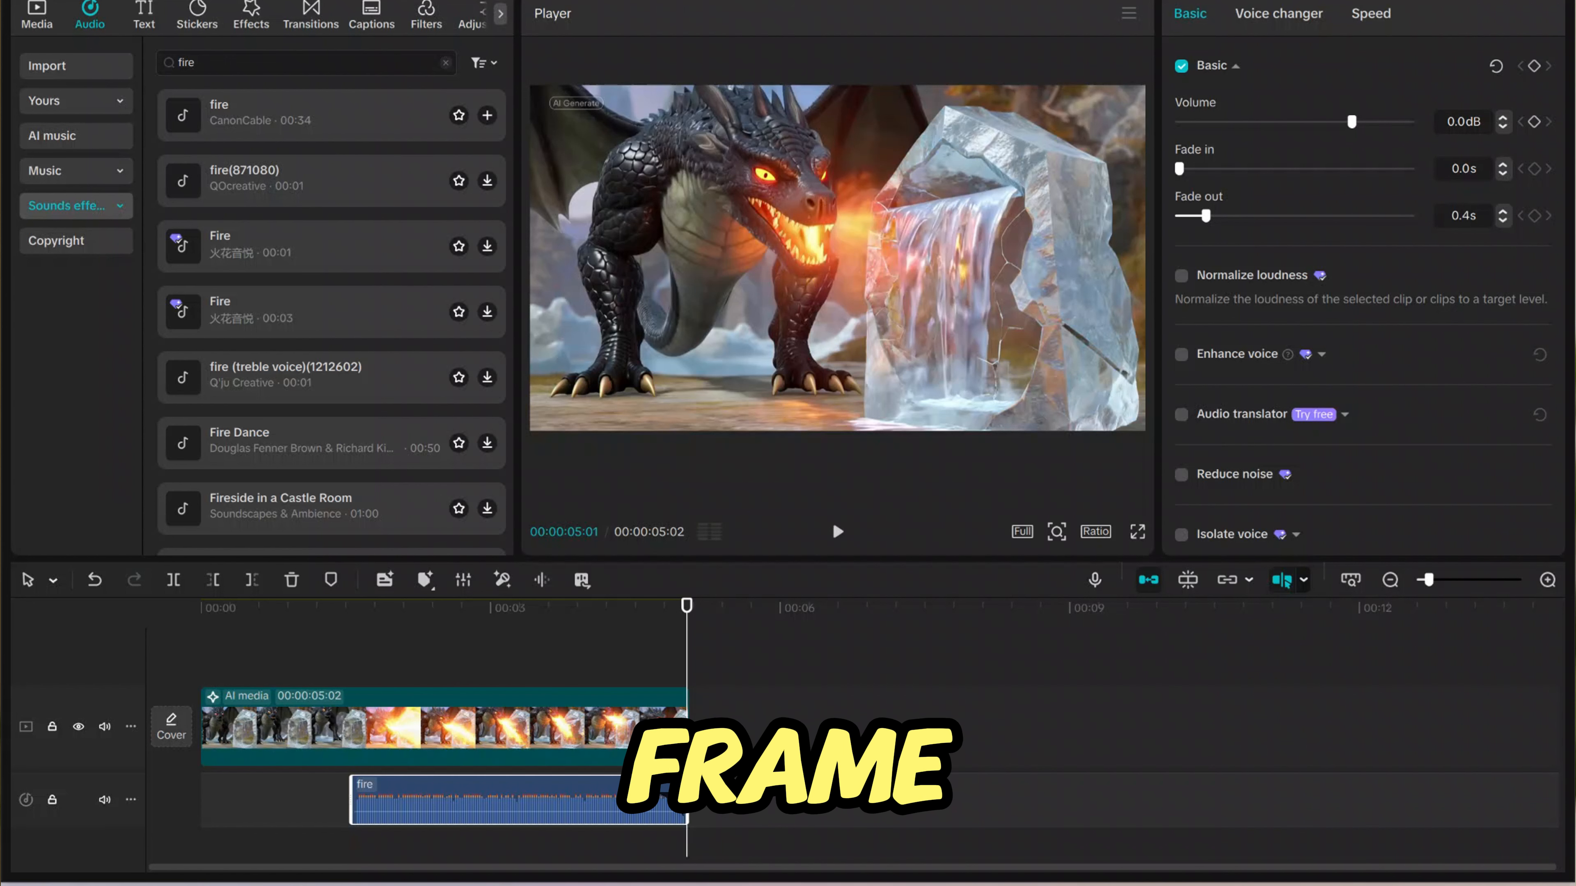
- Move the playhead to the end of the dragon clip and show that frame in full screen
click(683, 609)
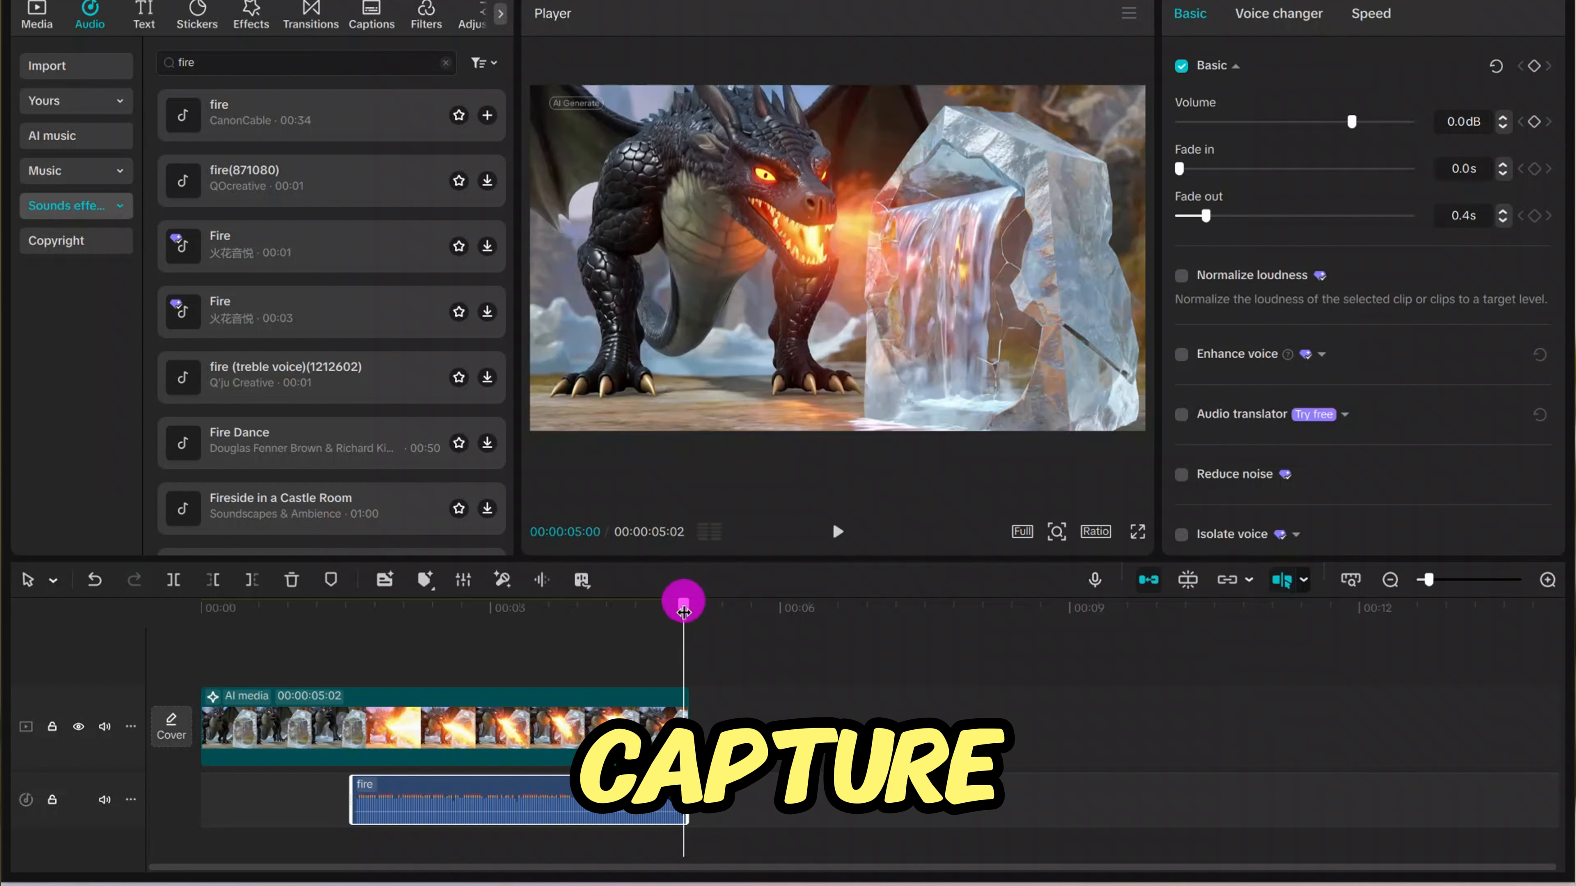
click(1137, 531)
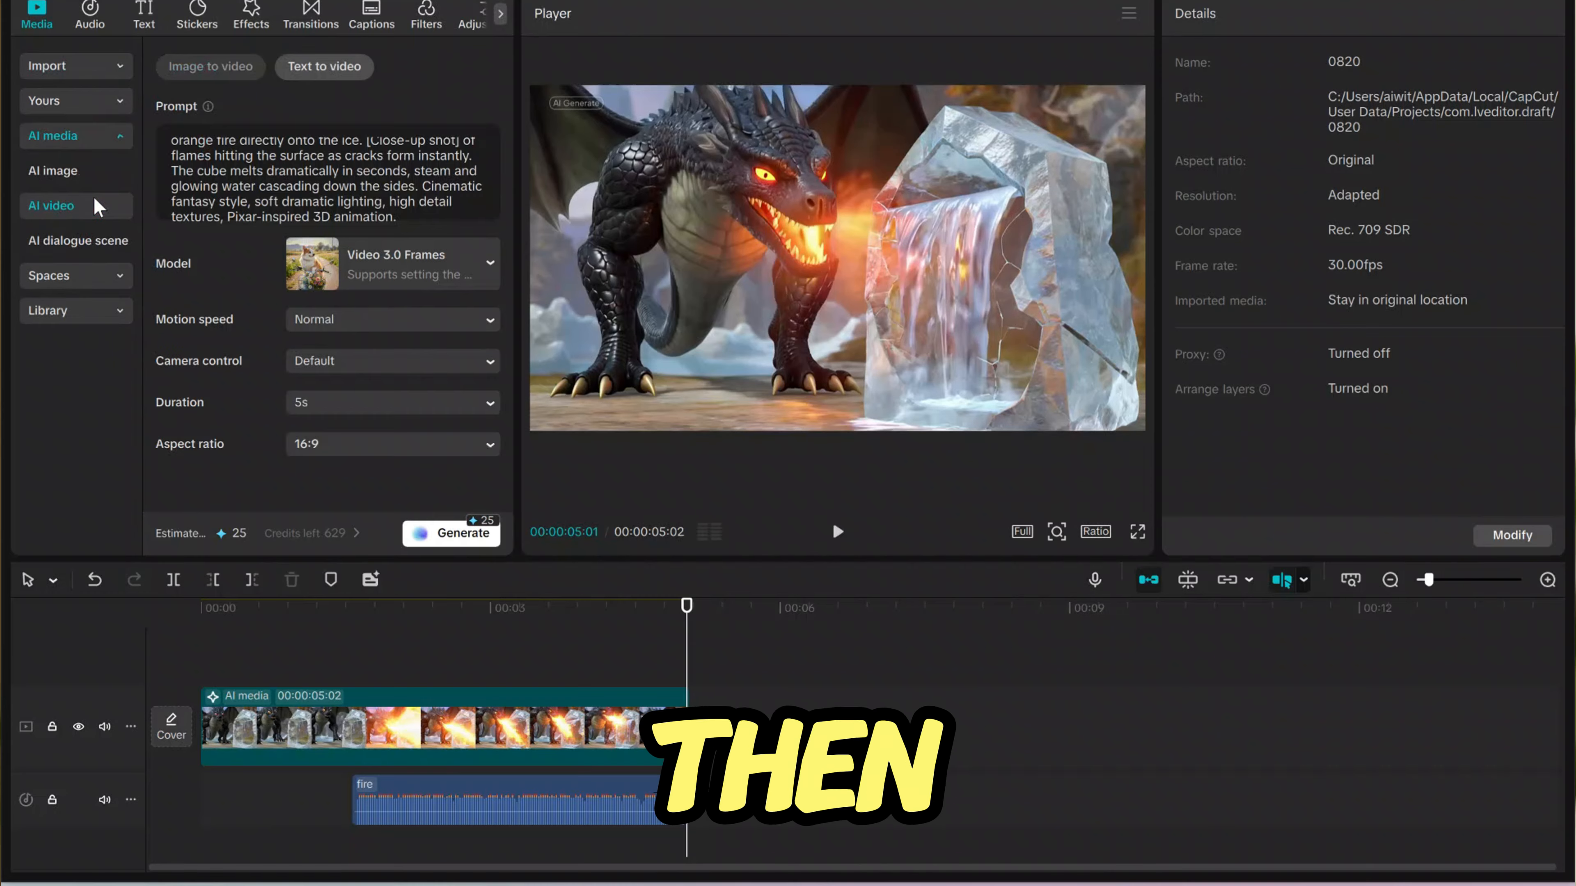
- Generate an image-to-video clip from "dragon ice last frame.png" with a prompt about the same dragon spreading its wings and lifting off
click(92, 207)
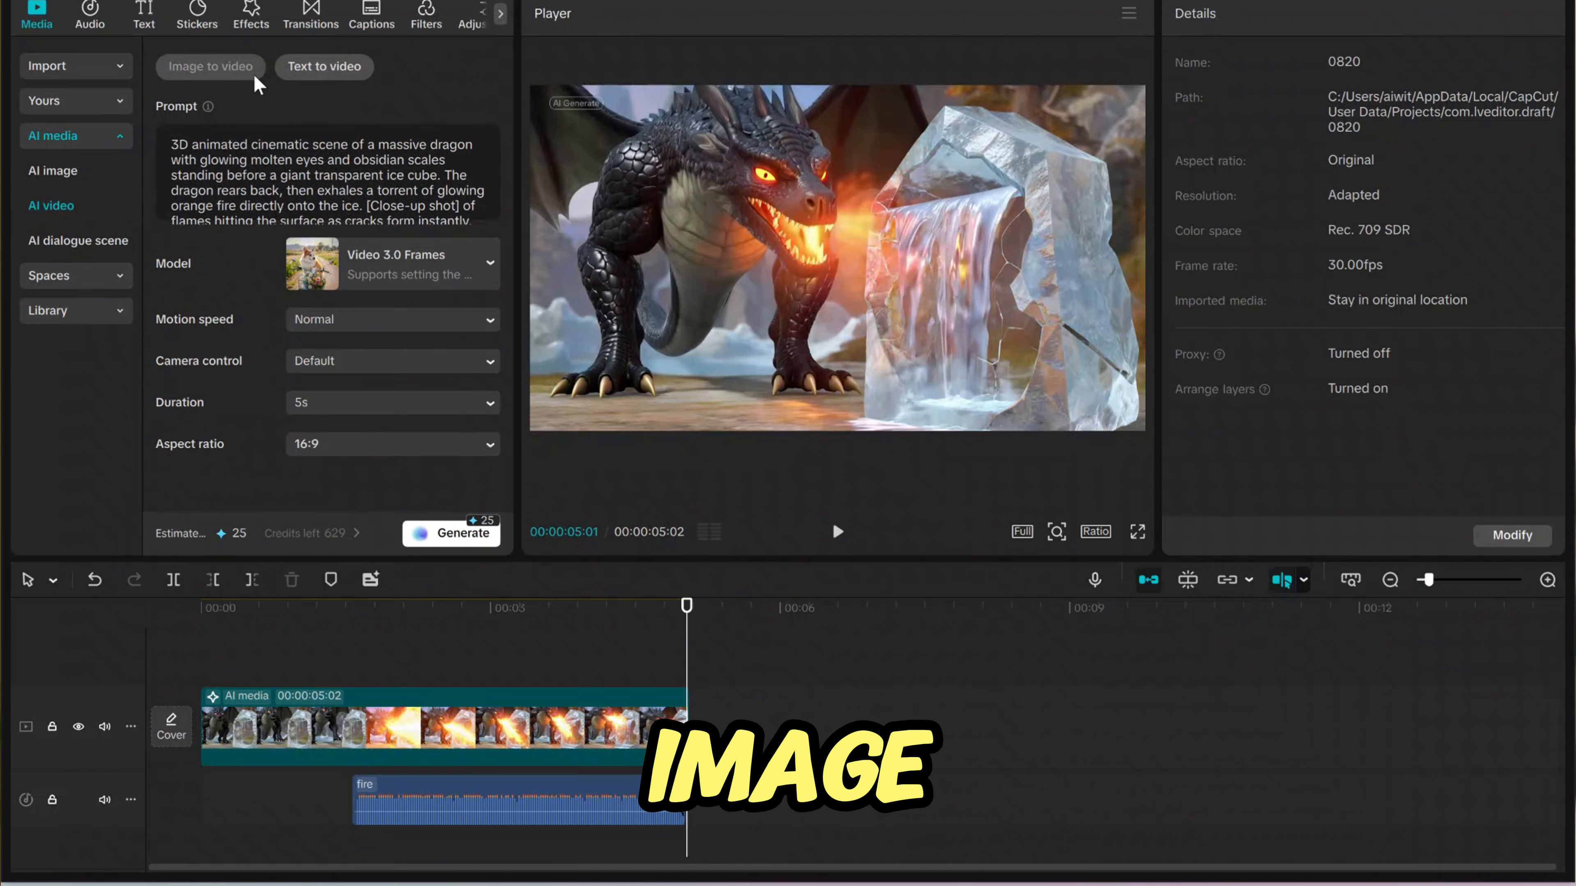
click(233, 84)
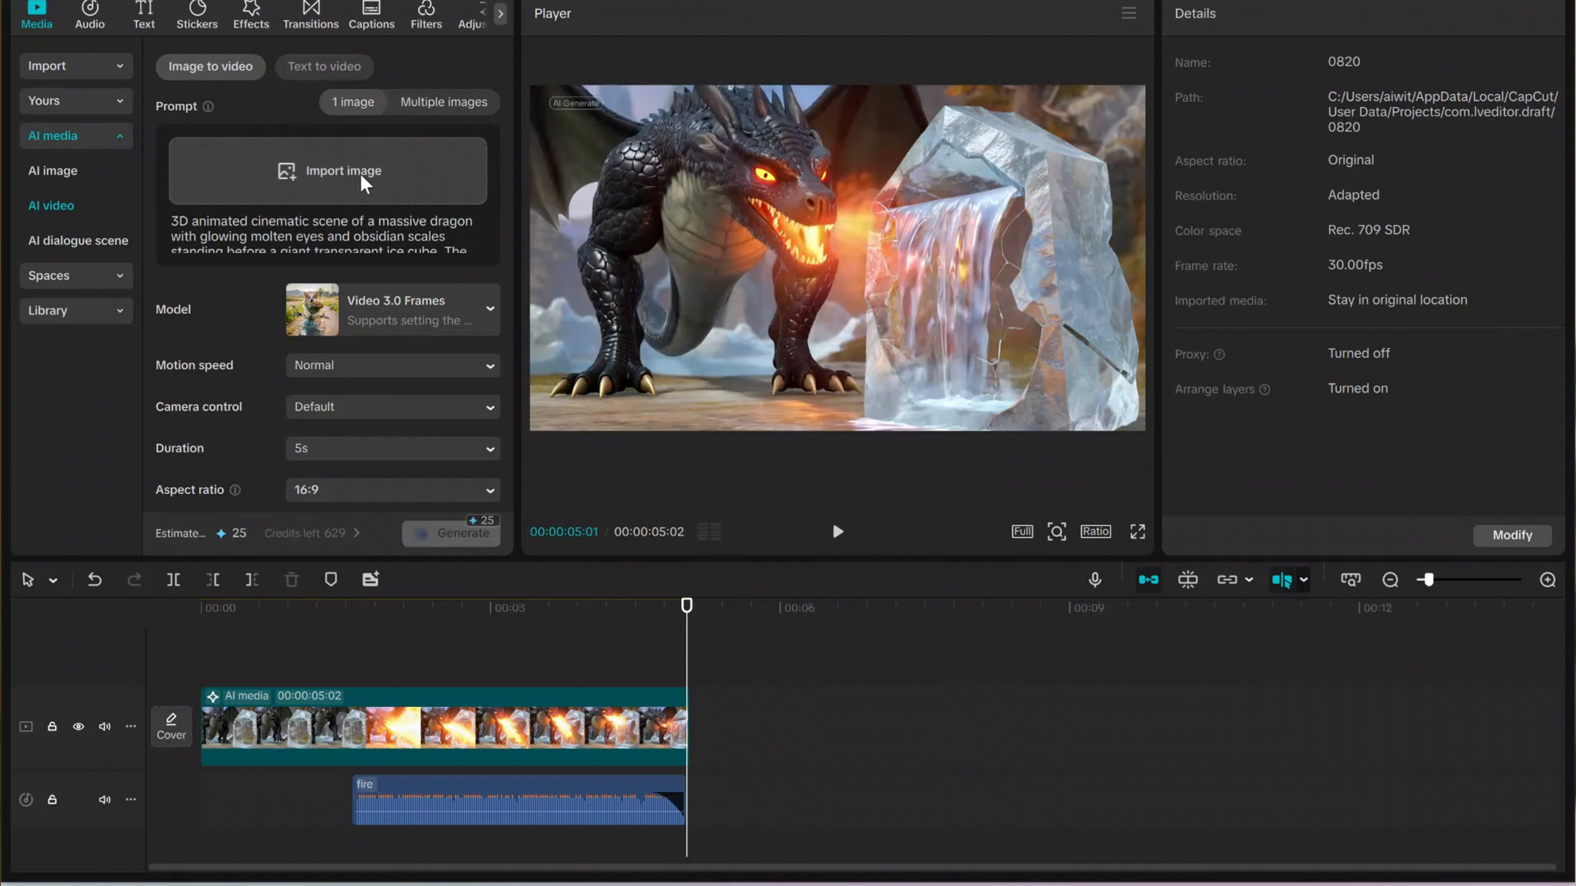
click(365, 183)
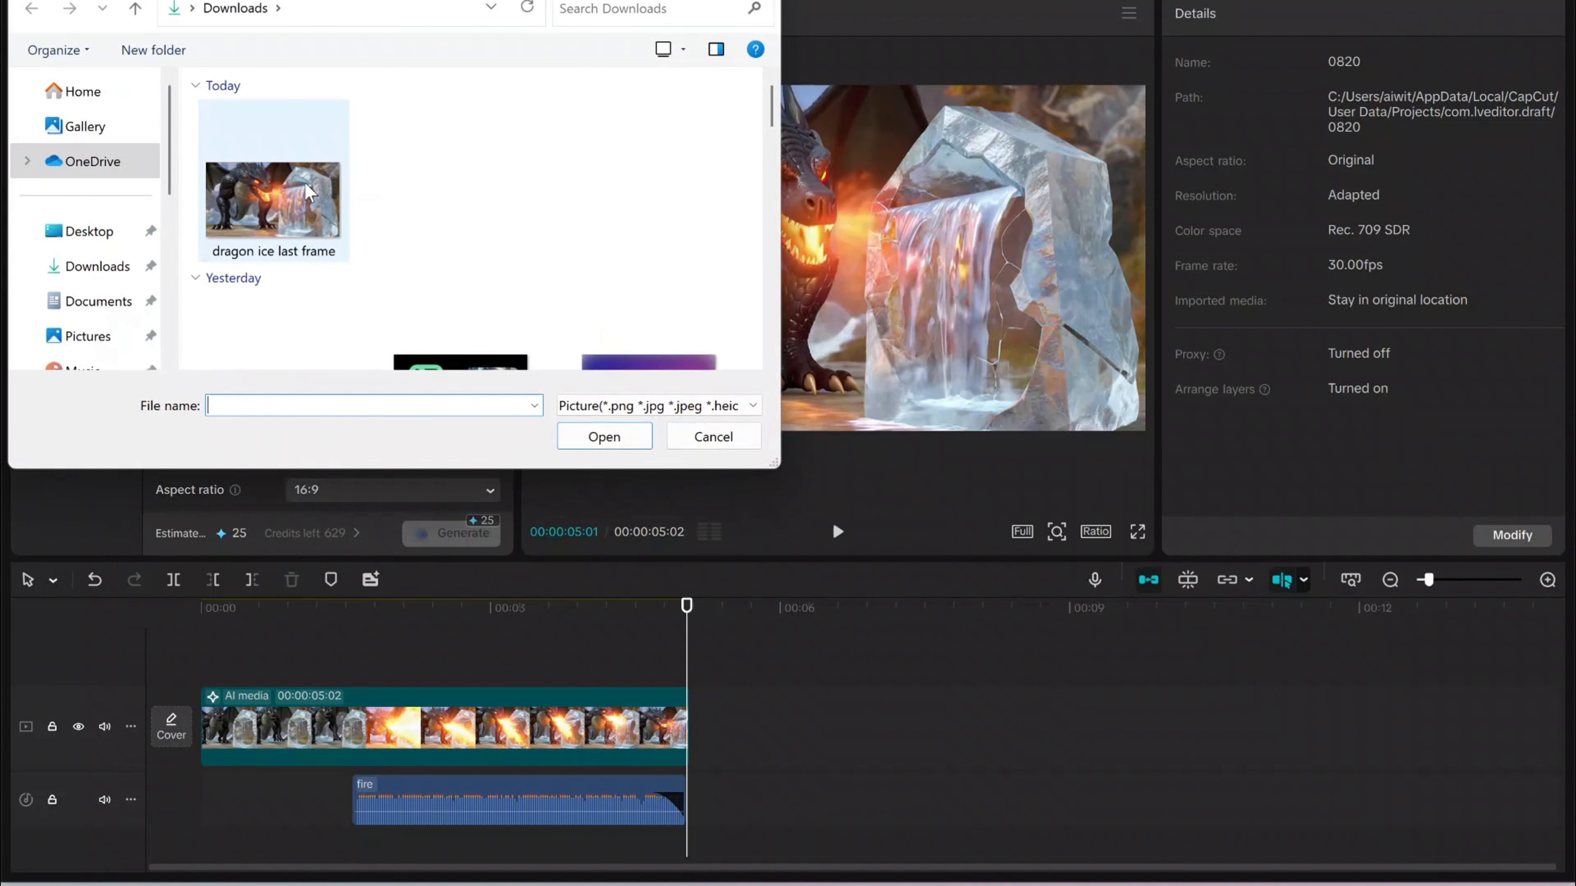
double_click(308, 193)
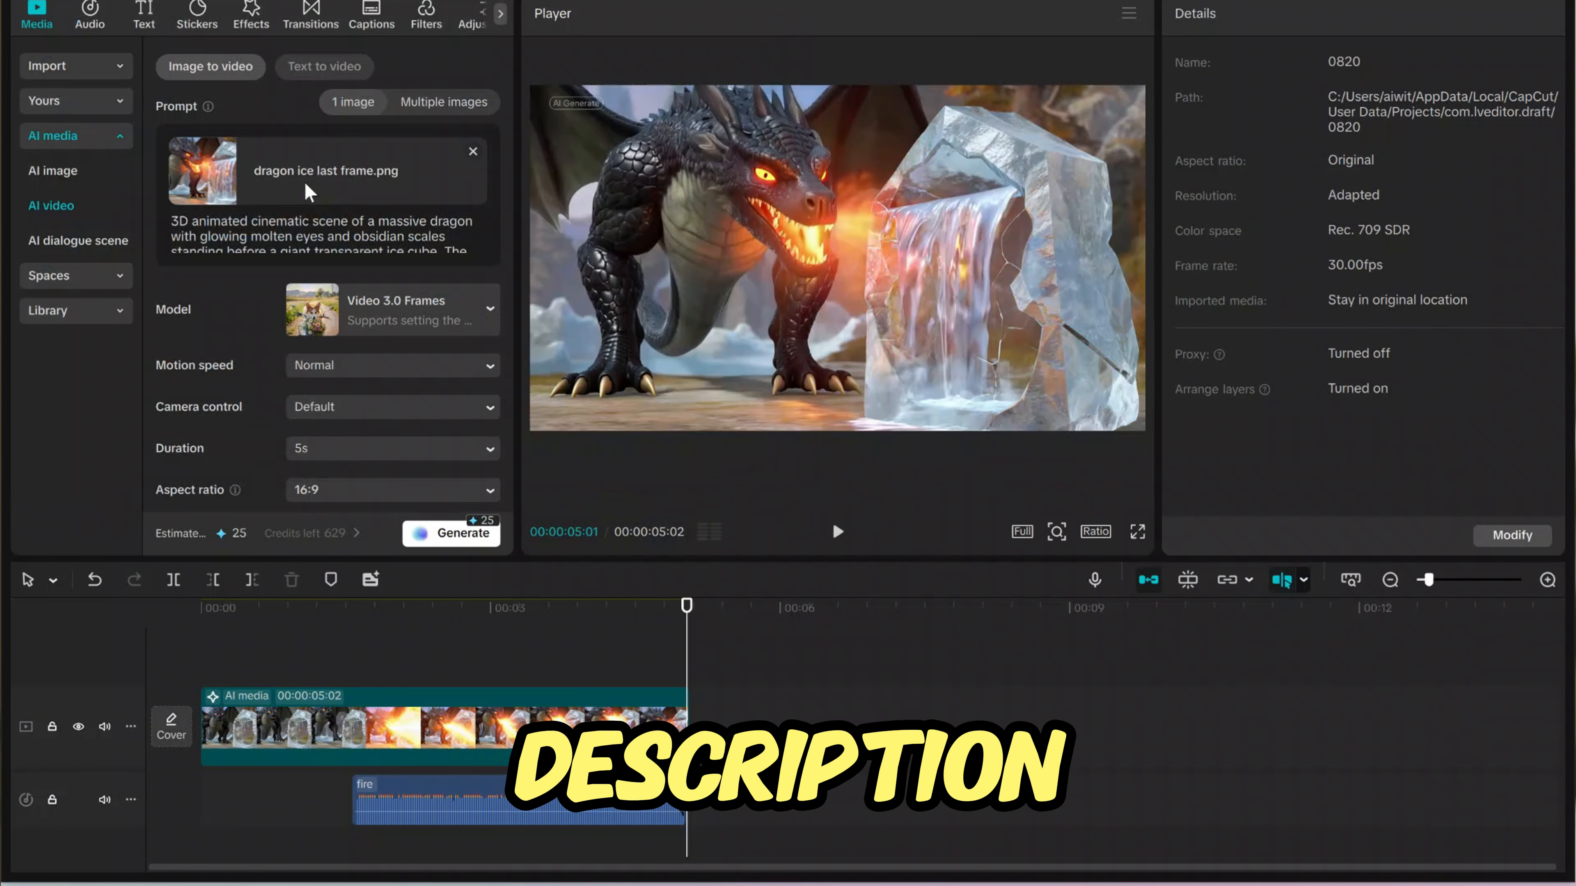
click(451, 533)
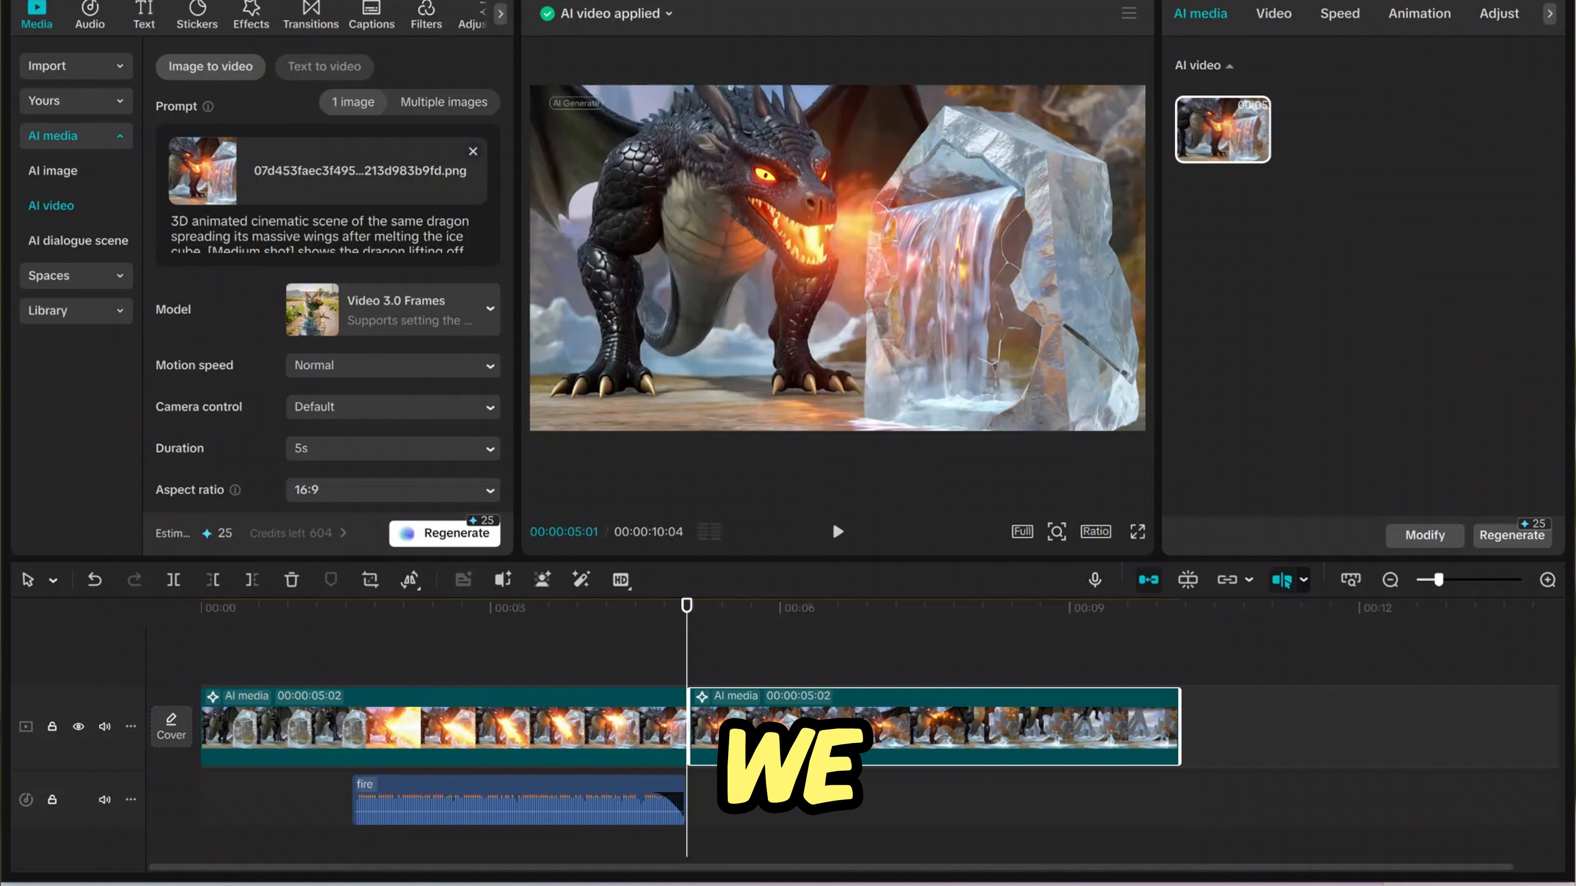
- Play back the two joined dragon clips, without and with the extra glass crack and splash sounds
click(835, 530)
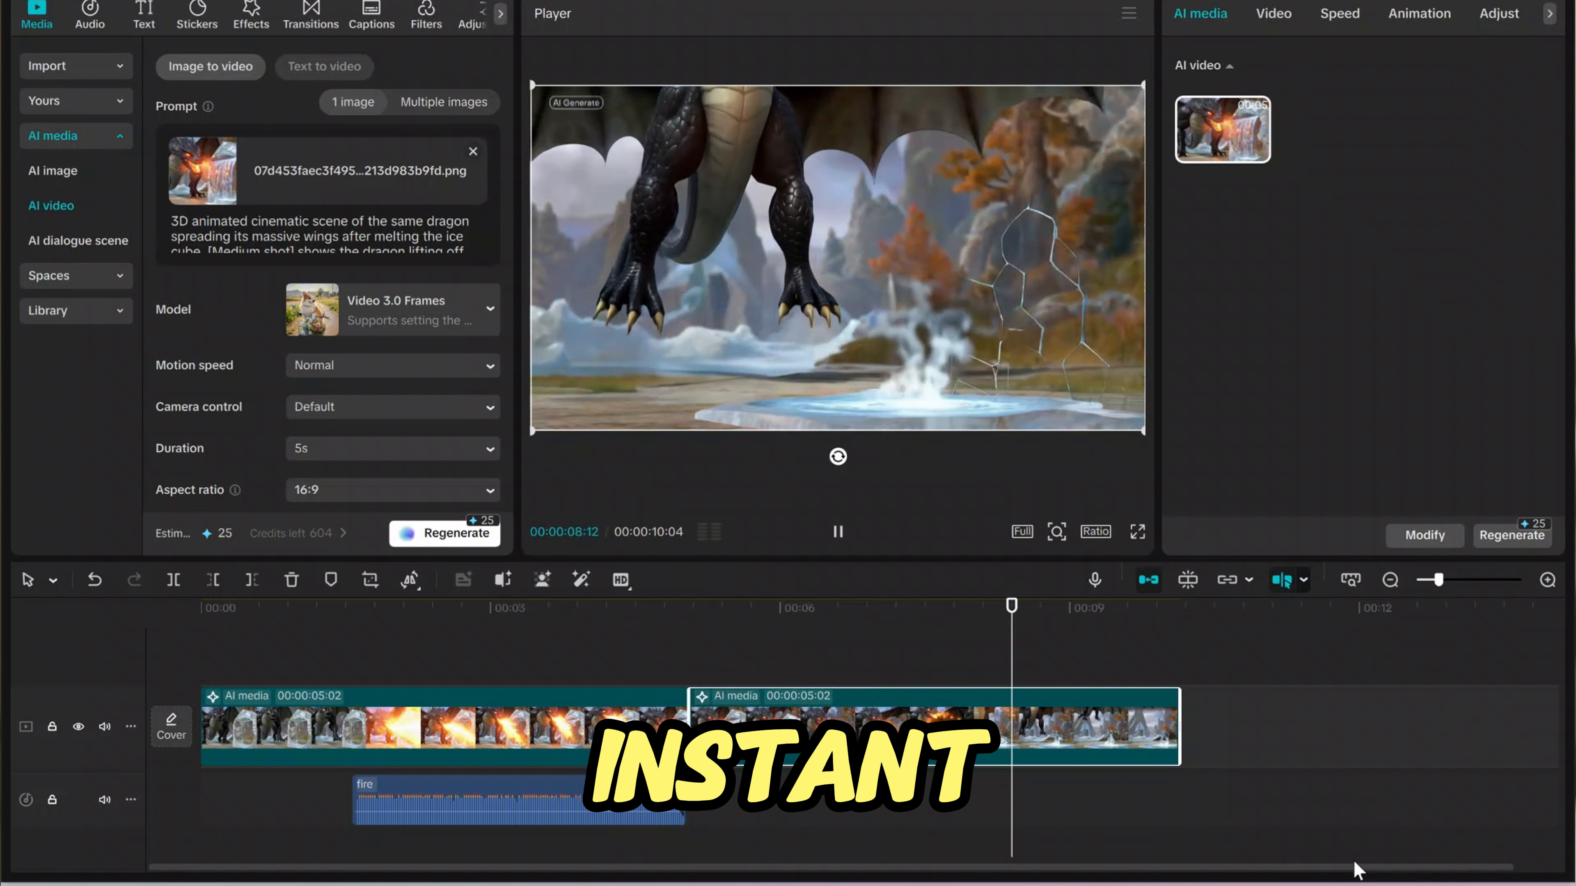
click(837, 534)
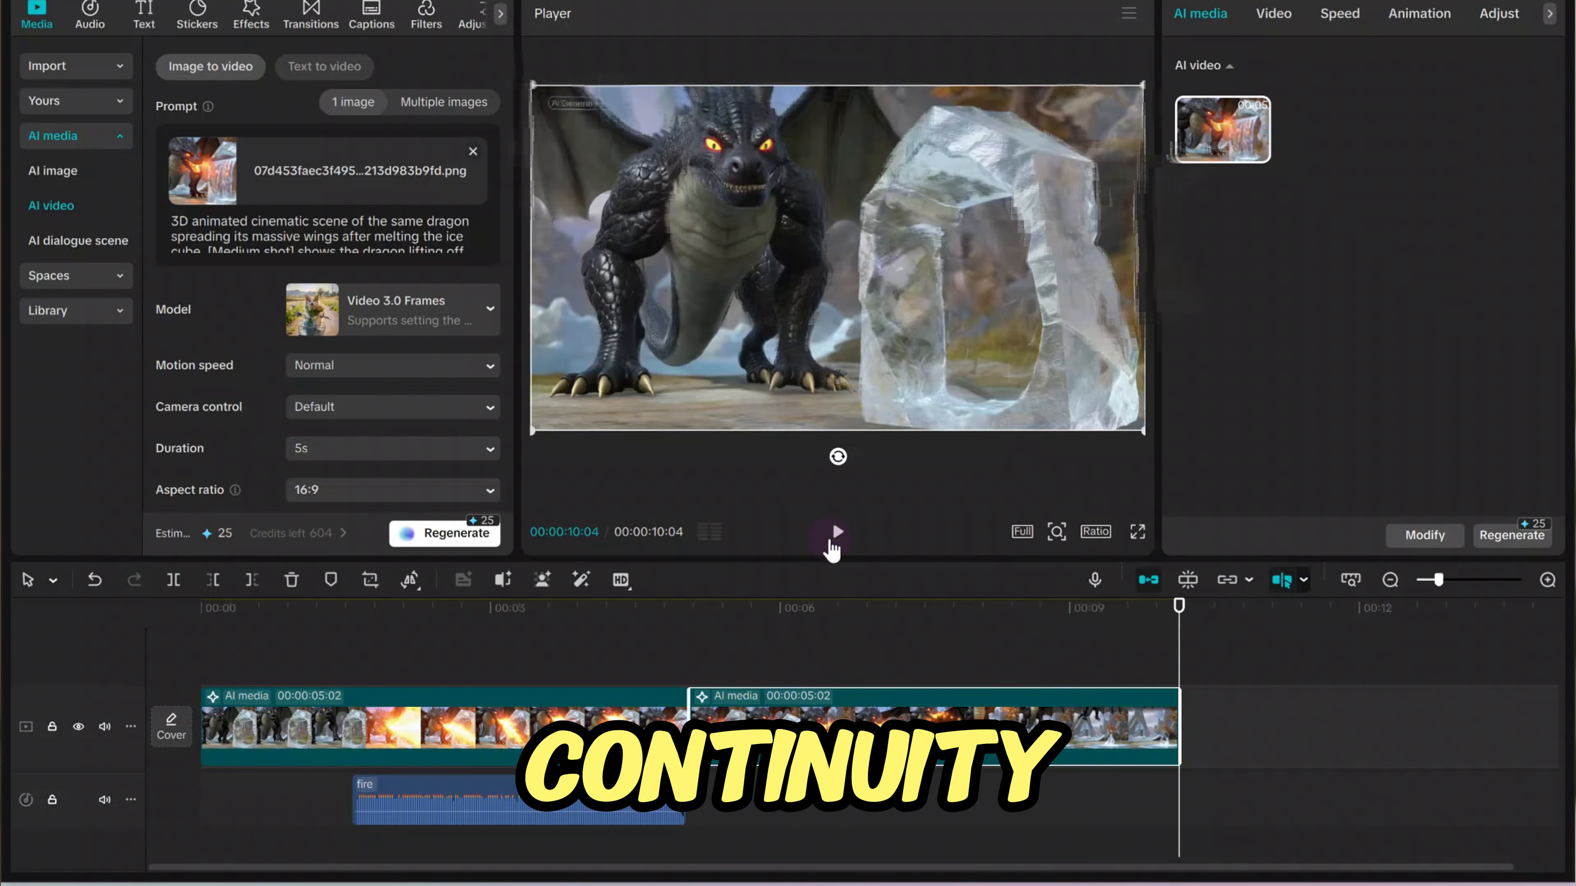
click(862, 687)
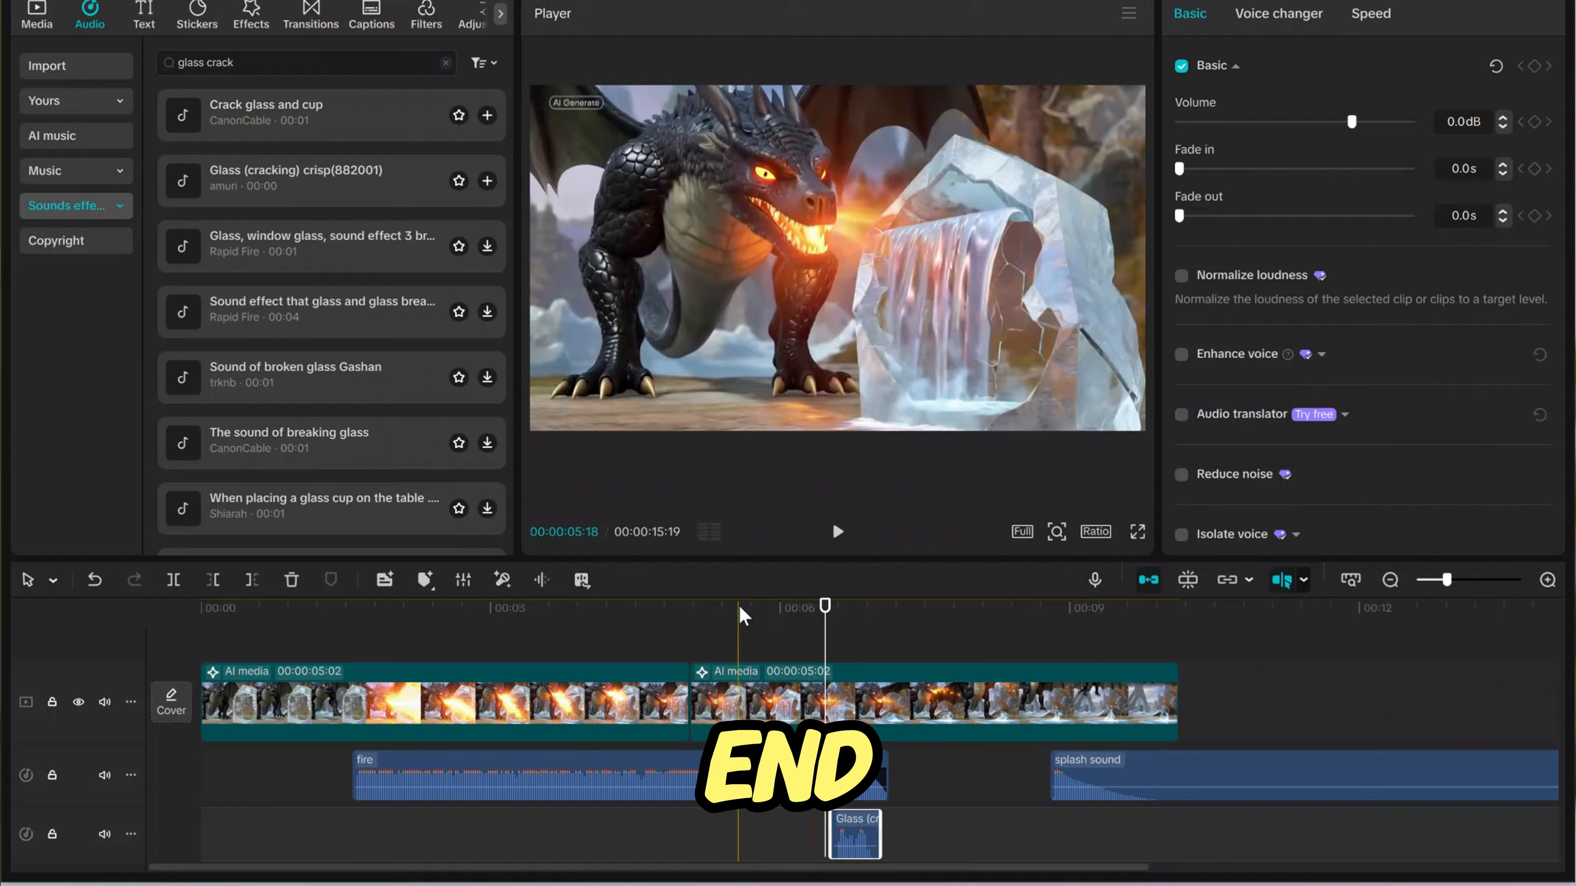
click(834, 535)
click(837, 532)
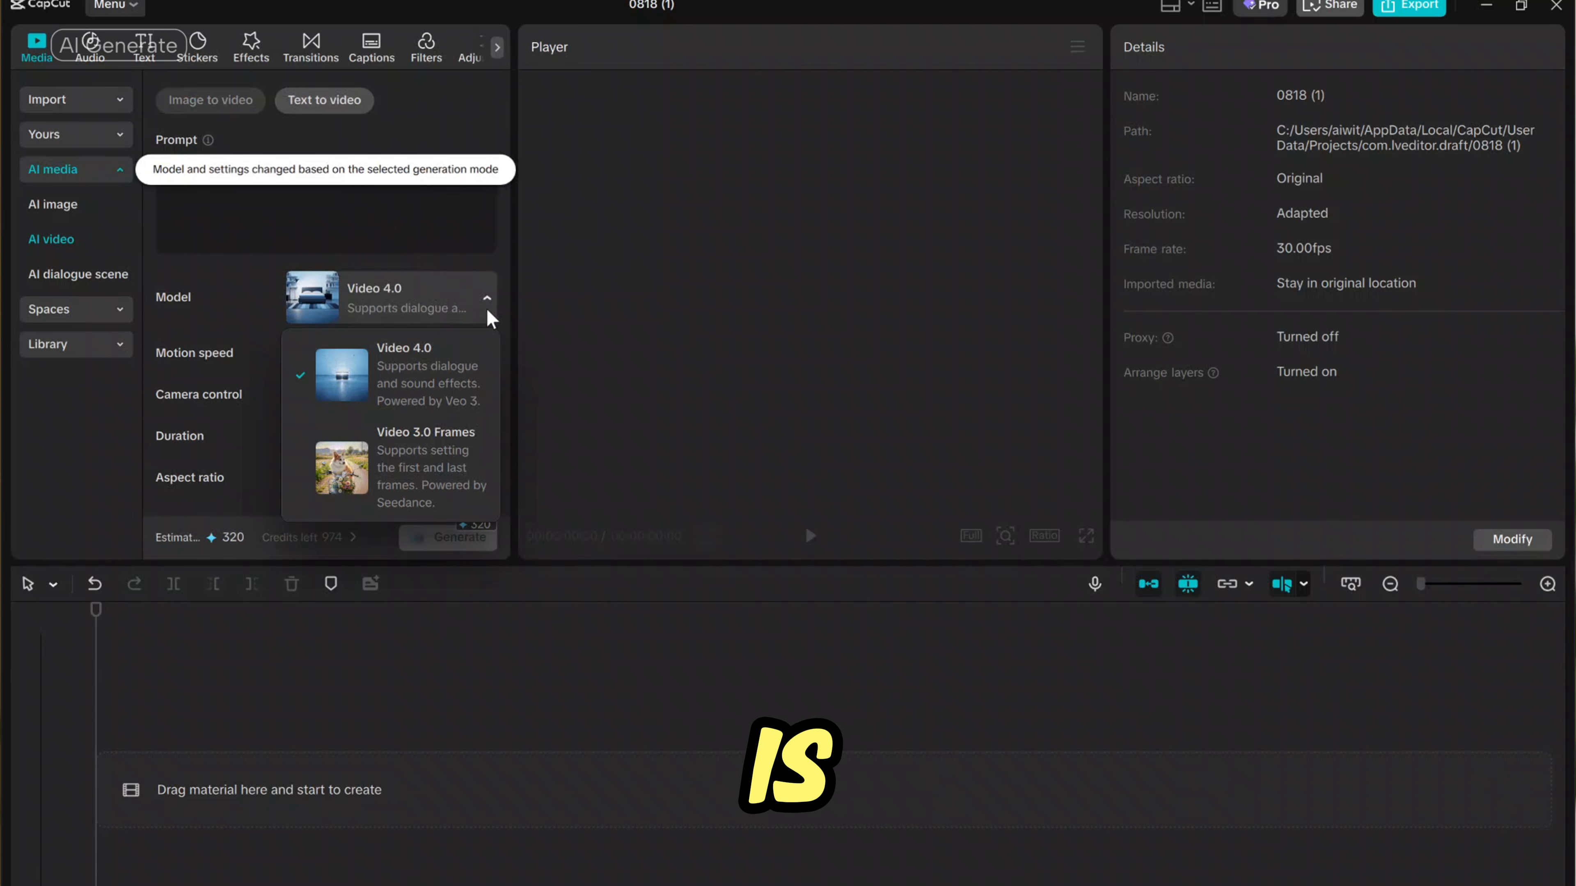
- Choose the Video 4.0 model for text-to-video generation
click(479, 375)
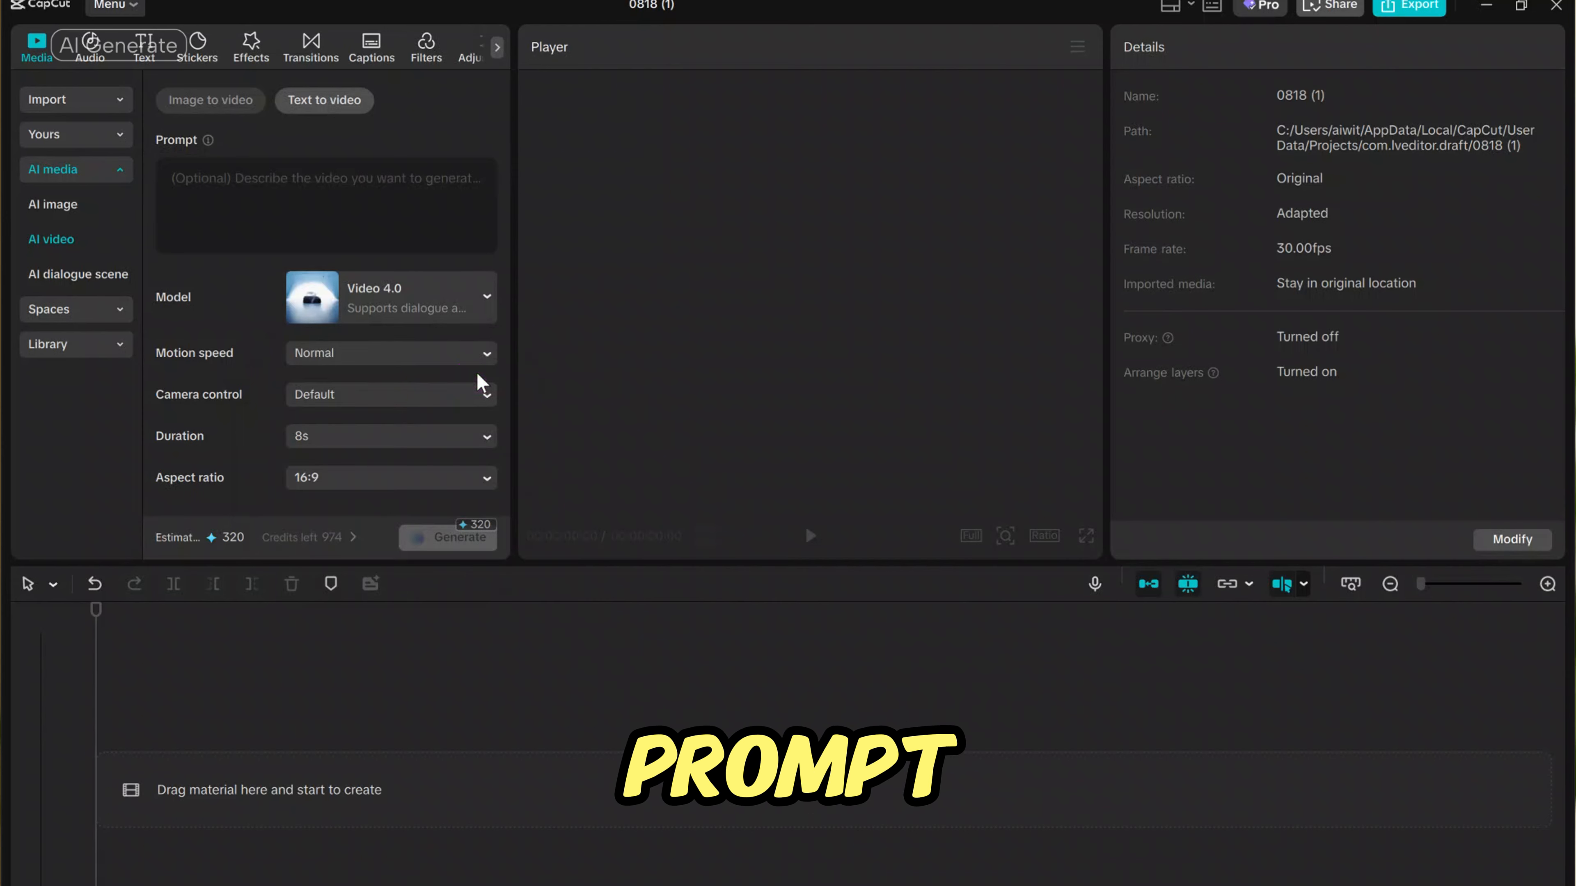